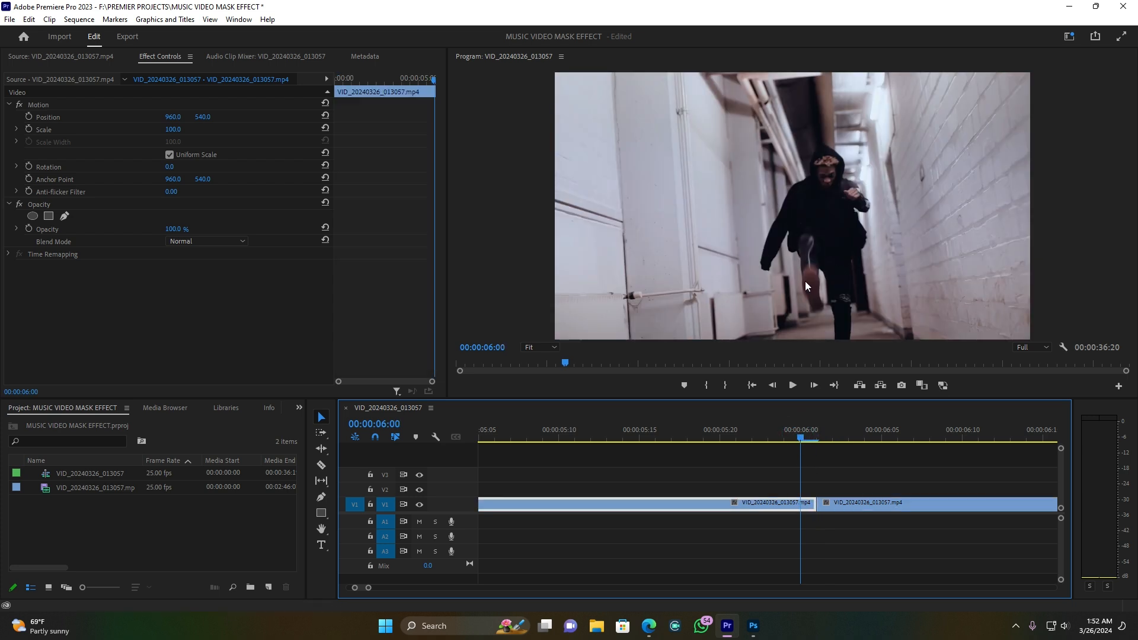
Step: Export the frame at 00:00:06:00 as a JPEG still, keeping the suggested file name
click(900, 386)
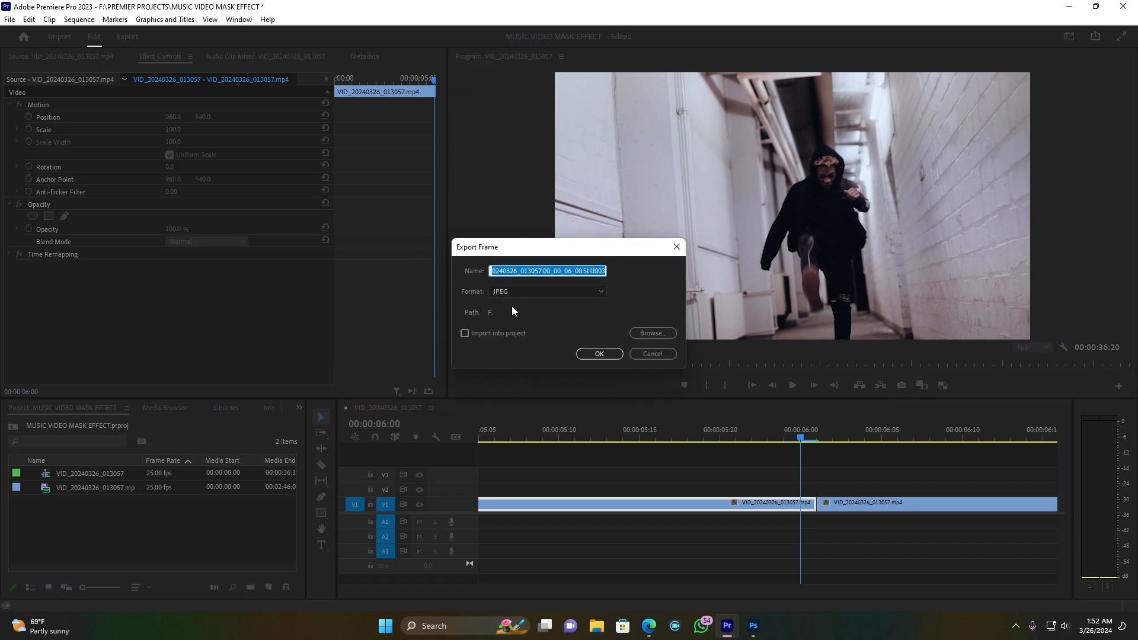
click(602, 353)
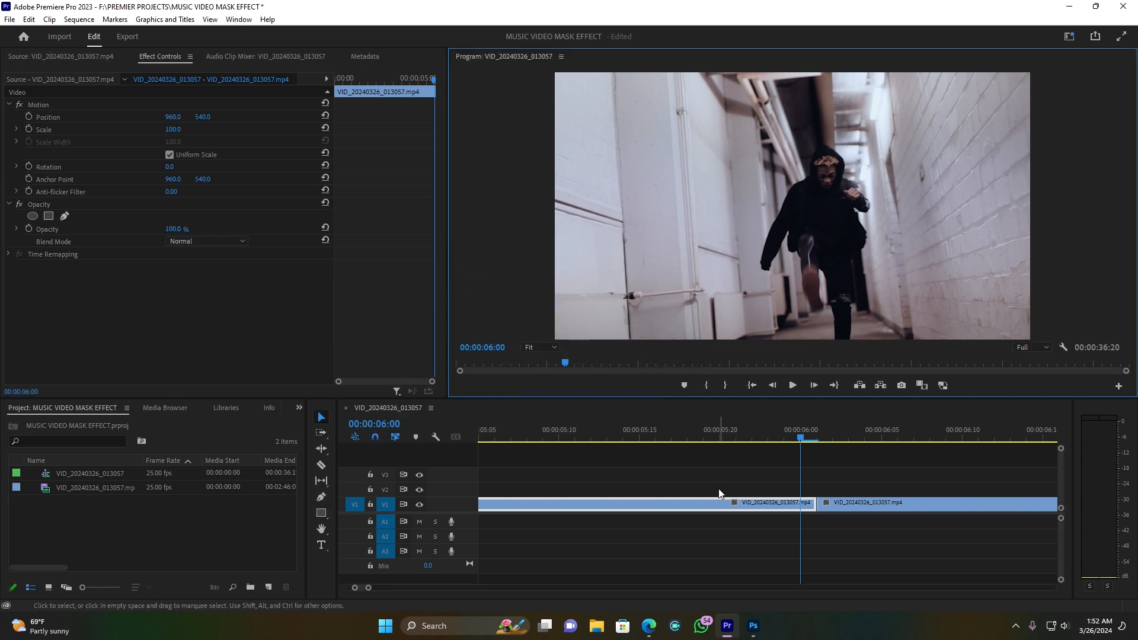
Step: Switch to Photoshop and hide the background Layer 0 so only the cut-out dancer shows
click(753, 626)
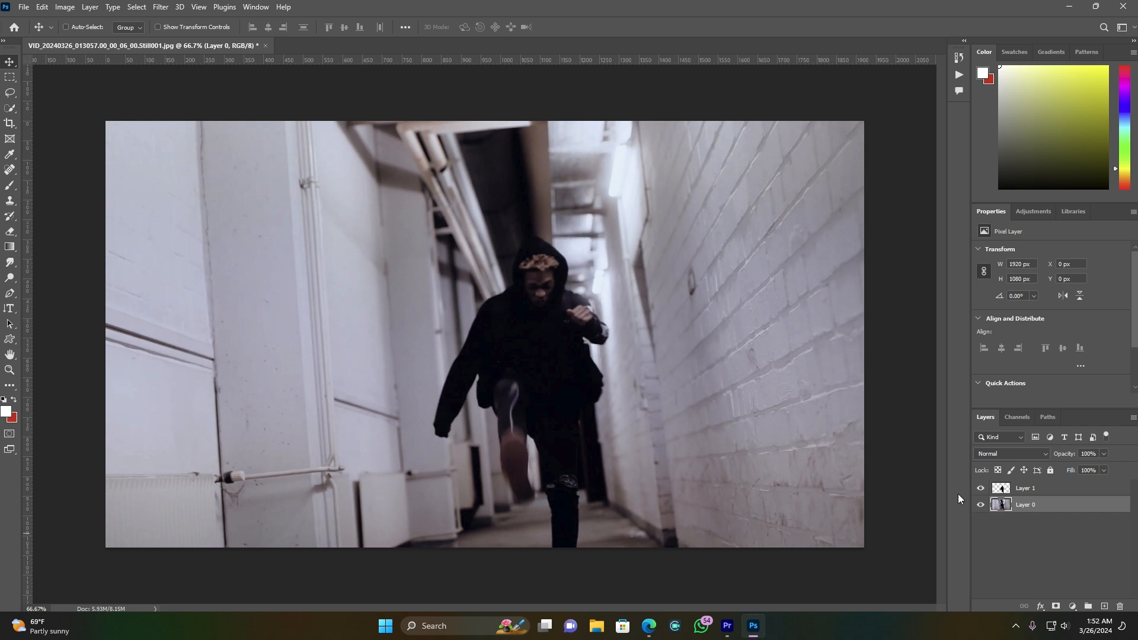
click(980, 505)
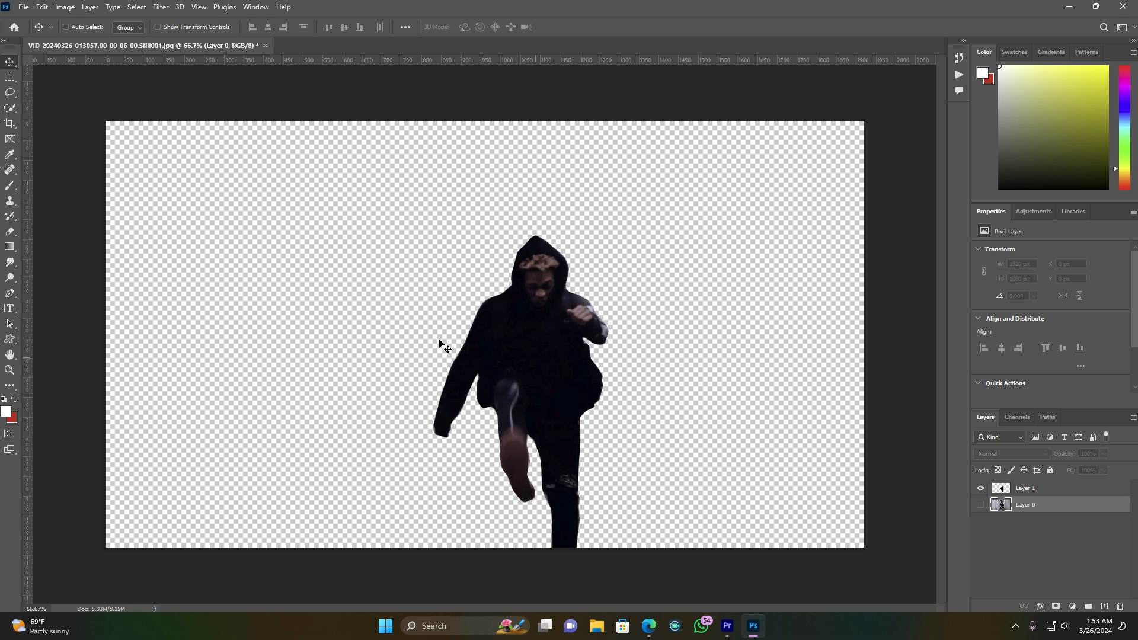
Step: Save a copy of the cut-out as a PNG named 2222 on drive F, using the large file size option
click(24, 7)
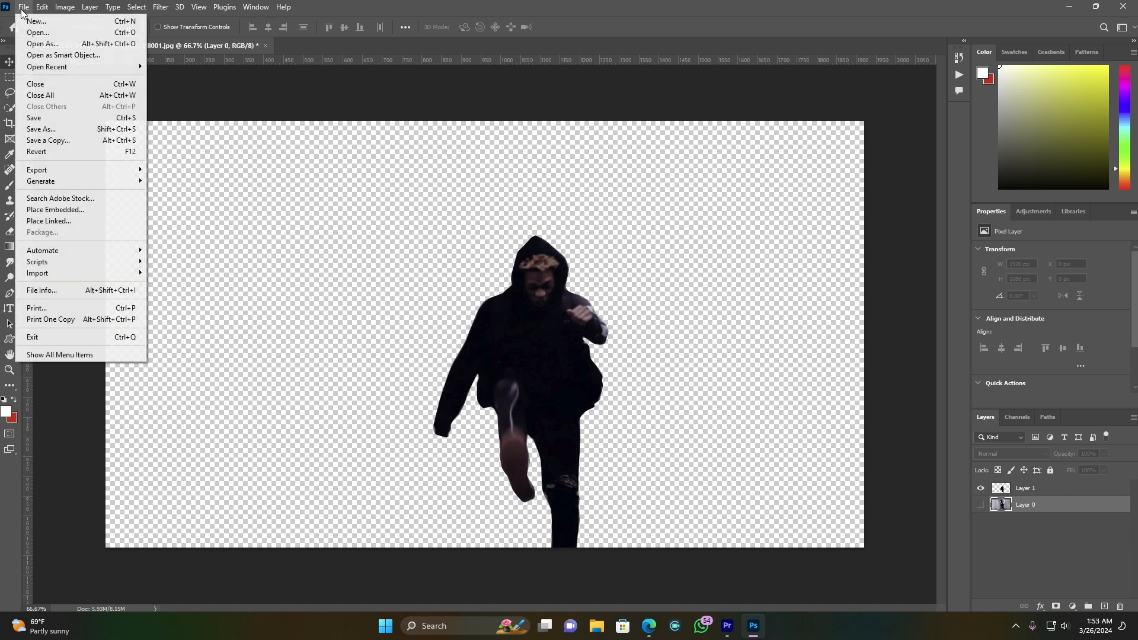
click(55, 140)
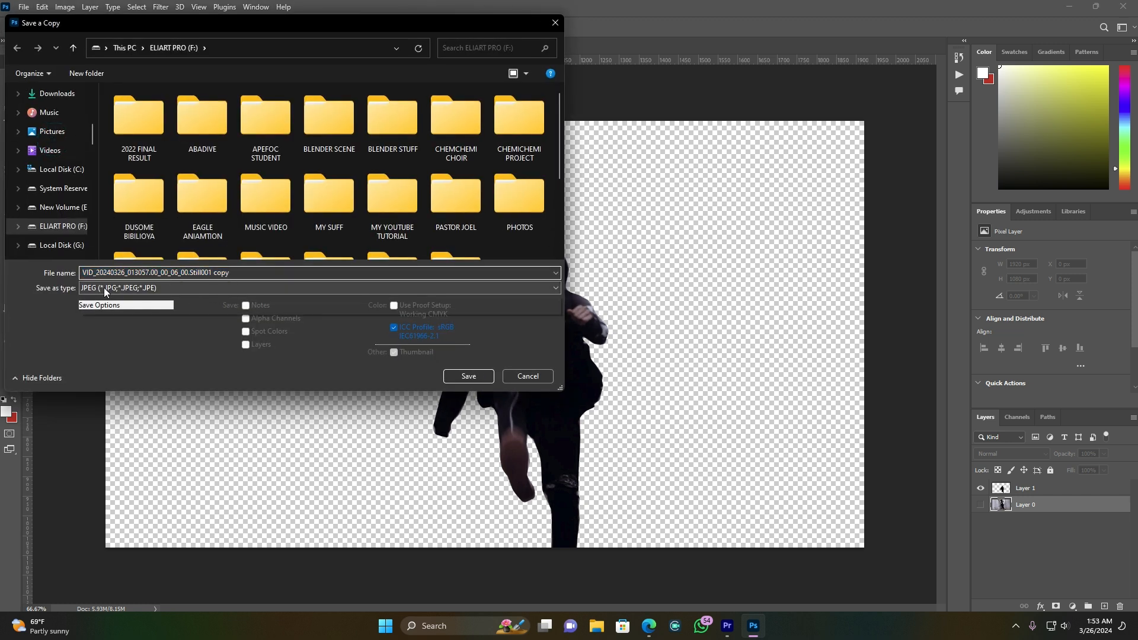
click(104, 292)
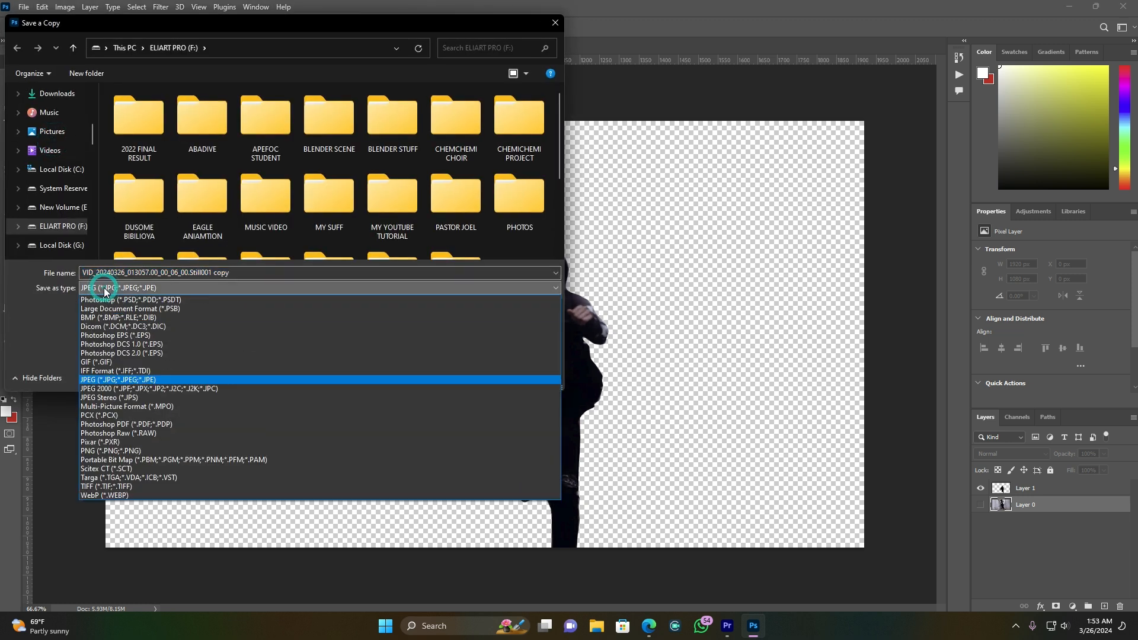
click(134, 452)
scroll(165, 216, down, 2)
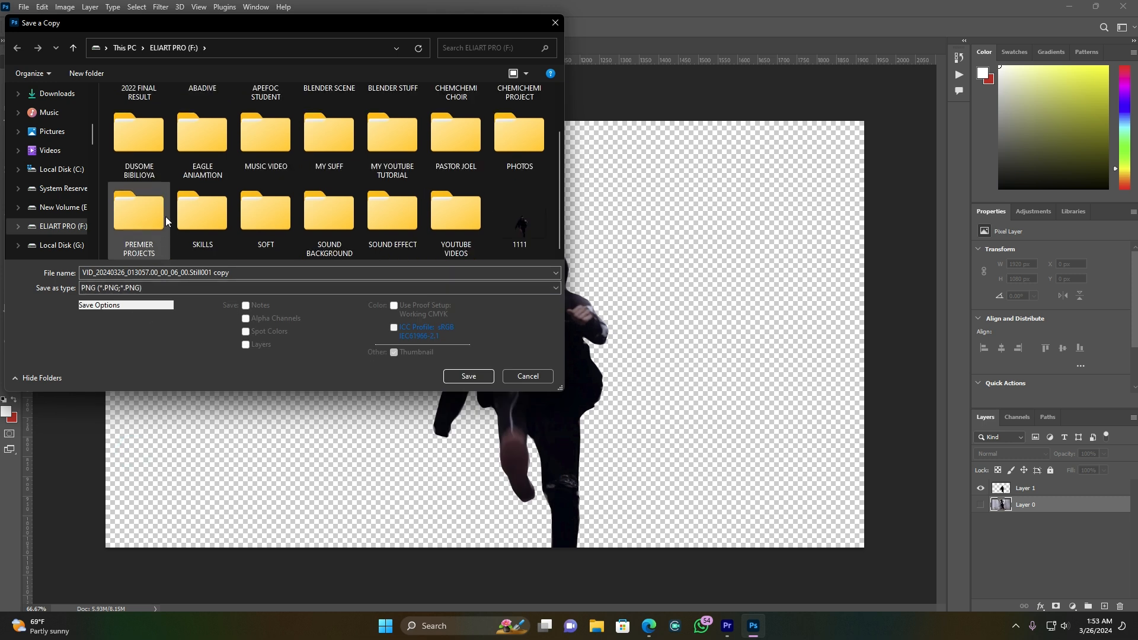
click(256, 272)
text(2222)
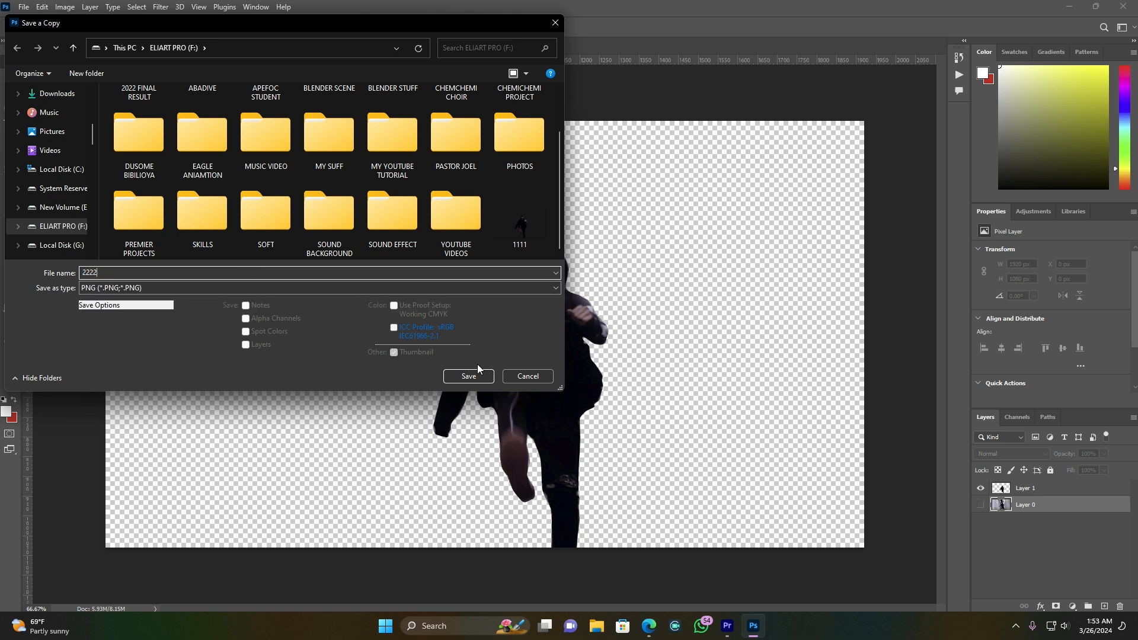
click(474, 376)
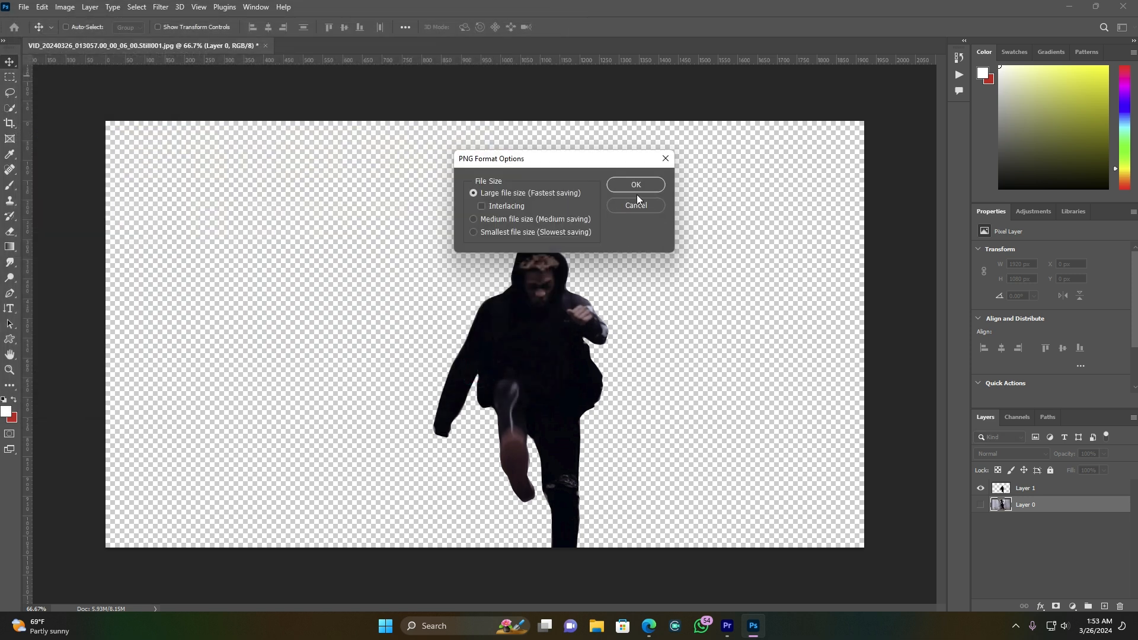
click(648, 190)
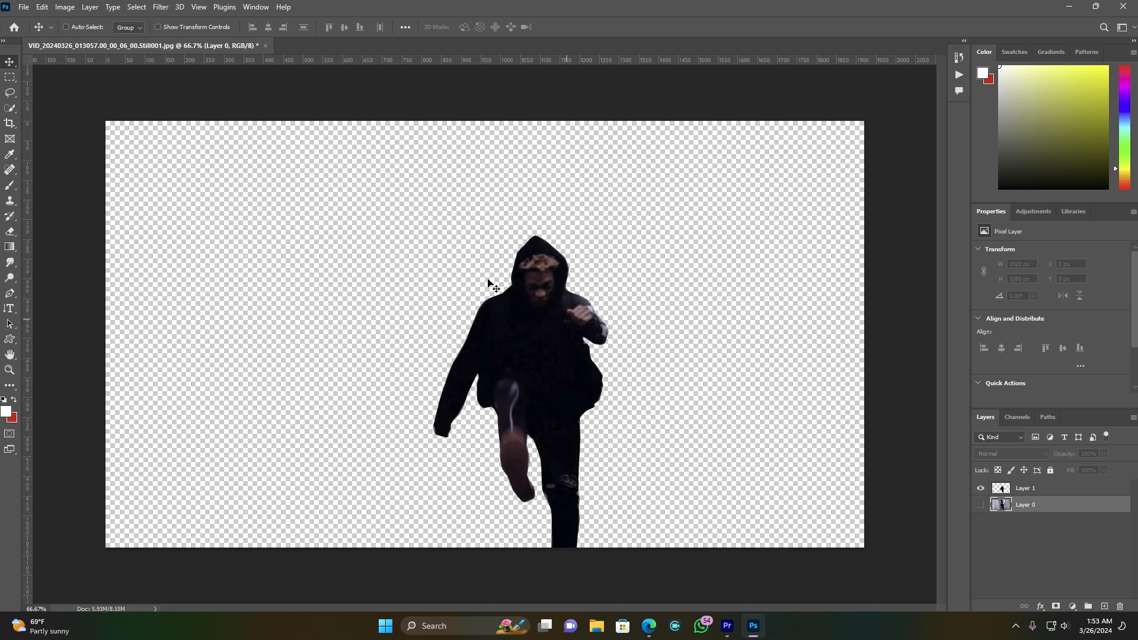
Step: Switch to Premiere Pro, import 2222.png and place it on track V2 starting at the cut between the two clips
click(727, 626)
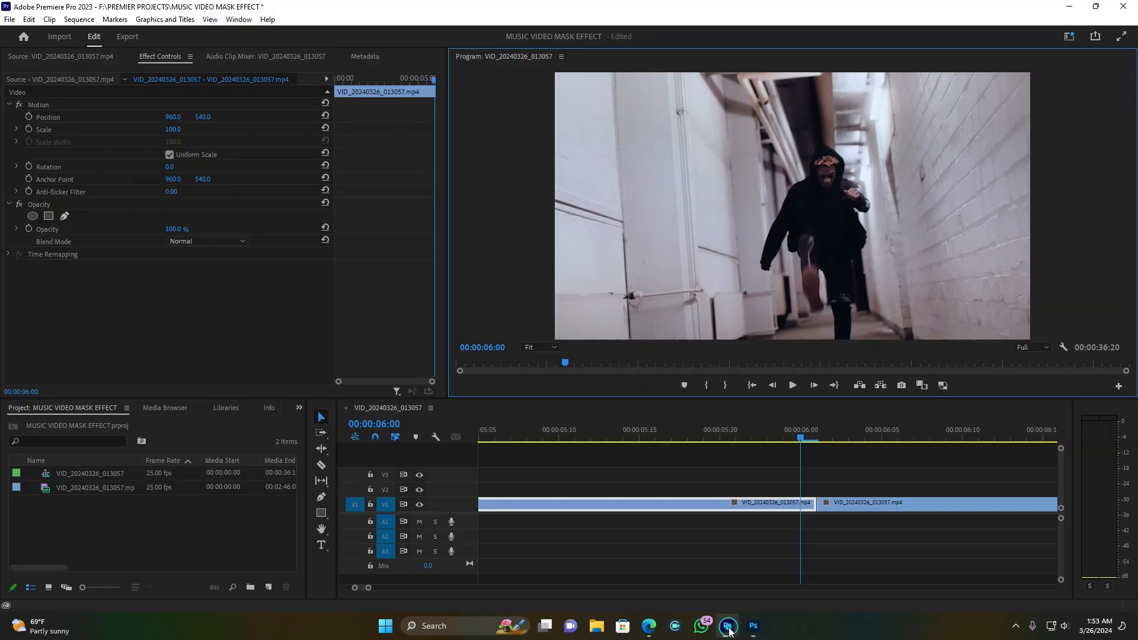
drag(369, 588, 388, 588)
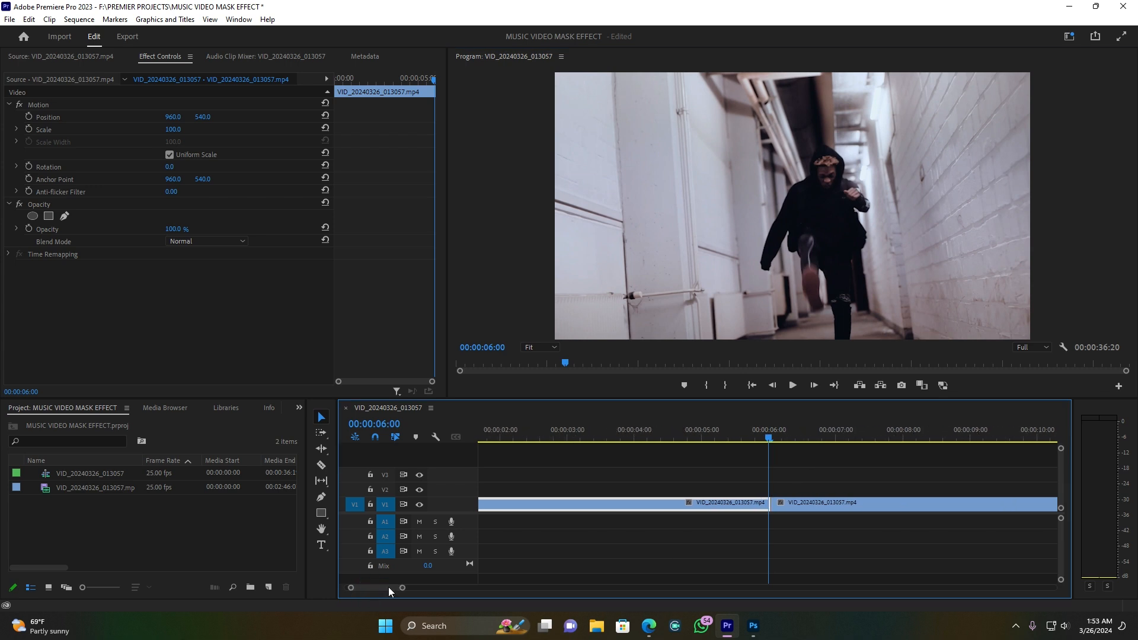
key(ctrl+i)
double_click(855, 233)
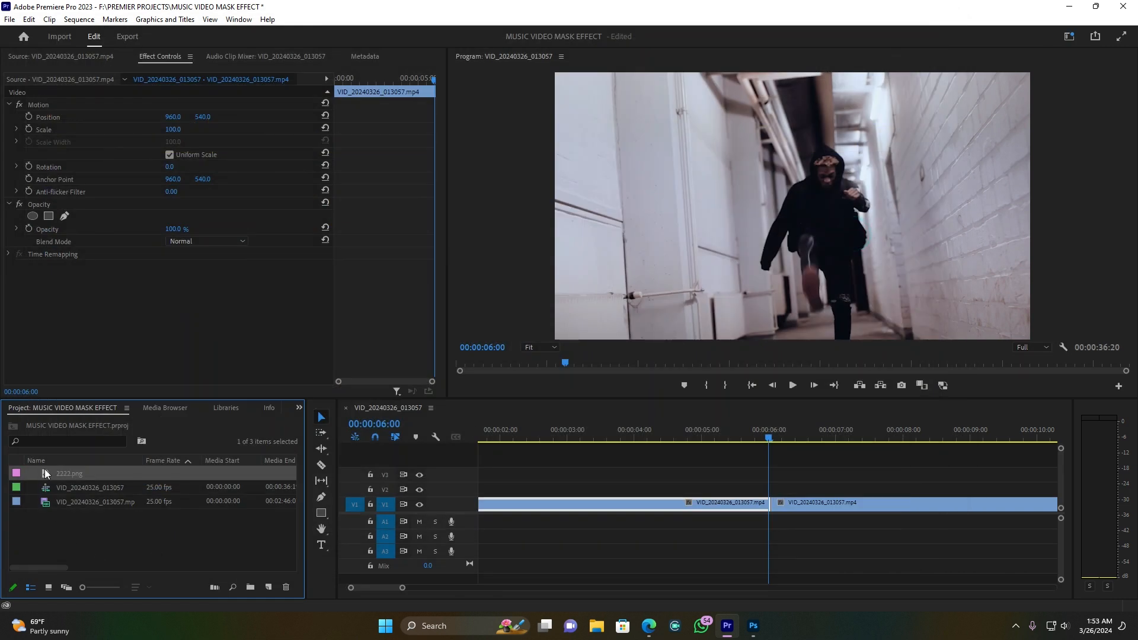
drag(44, 472, 772, 490)
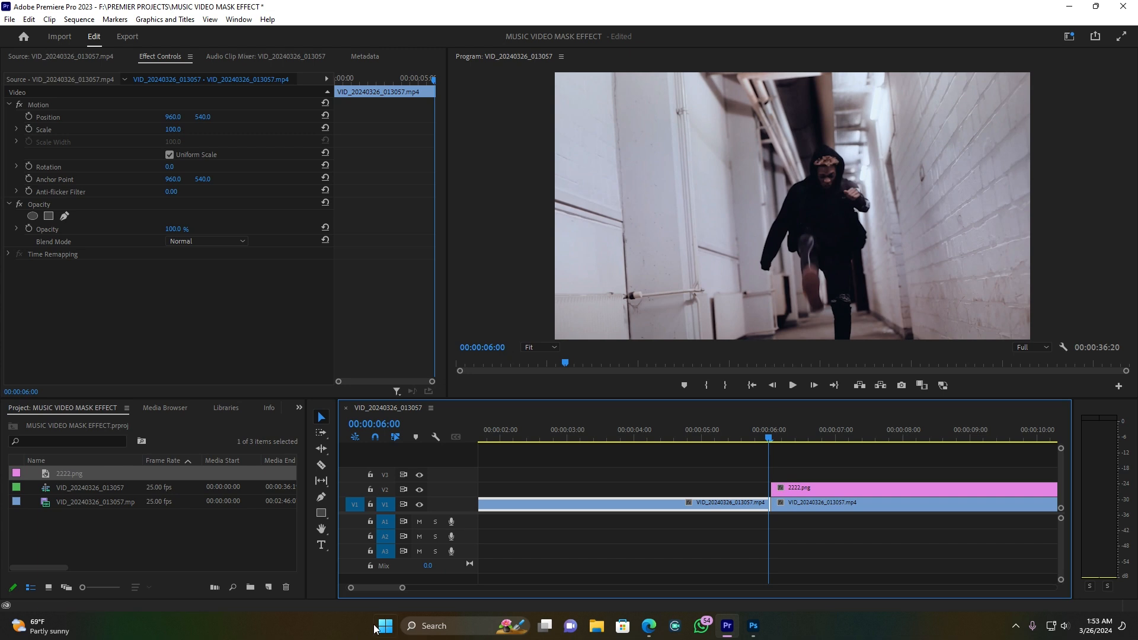
Step: Play across the cut and trim the end of the 2222.png overlay to match the end of the clip below
drag(402, 591, 437, 588)
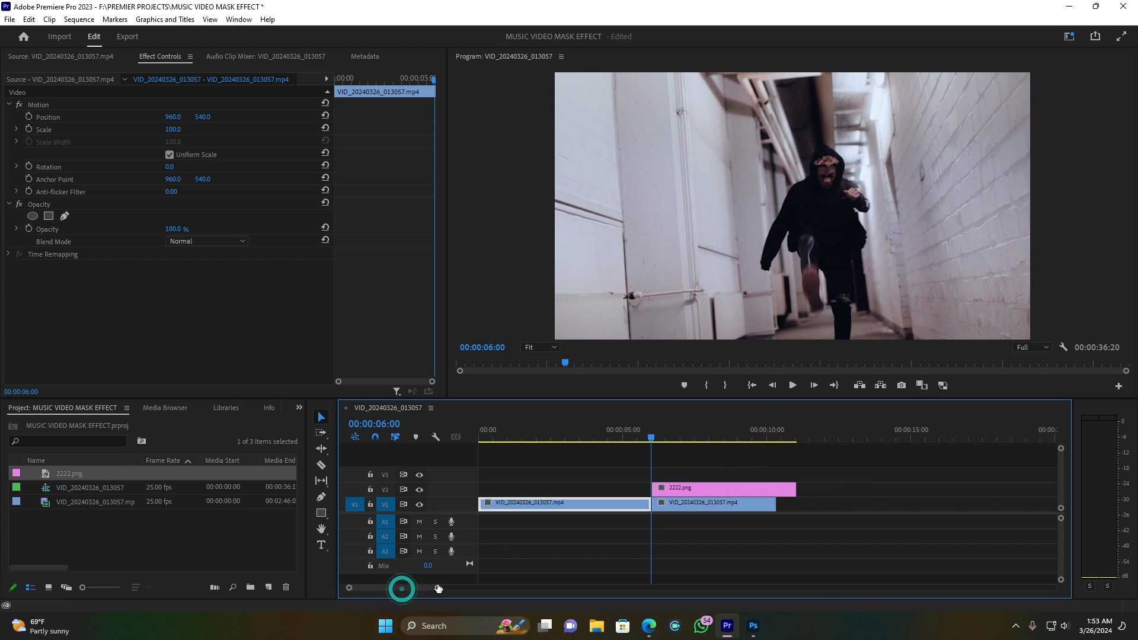
click(647, 438)
key(space)
key(space)
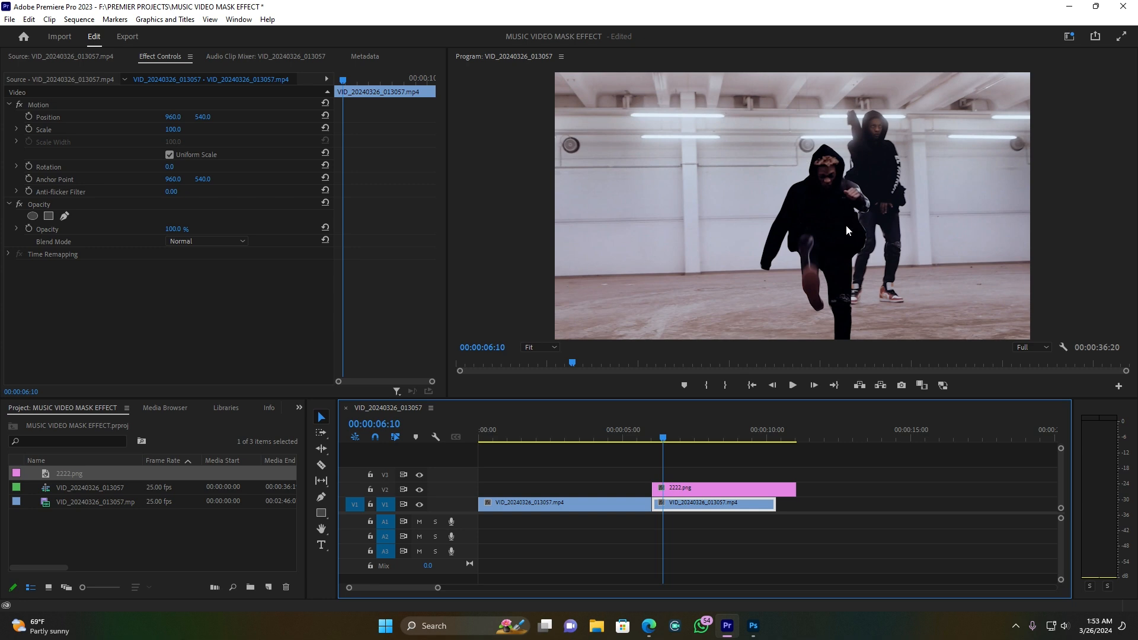
drag(796, 490, 775, 490)
Step: Find the Distort Transform effect by searching for "transf" and apply it to the 2222.png clip on V2
click(687, 492)
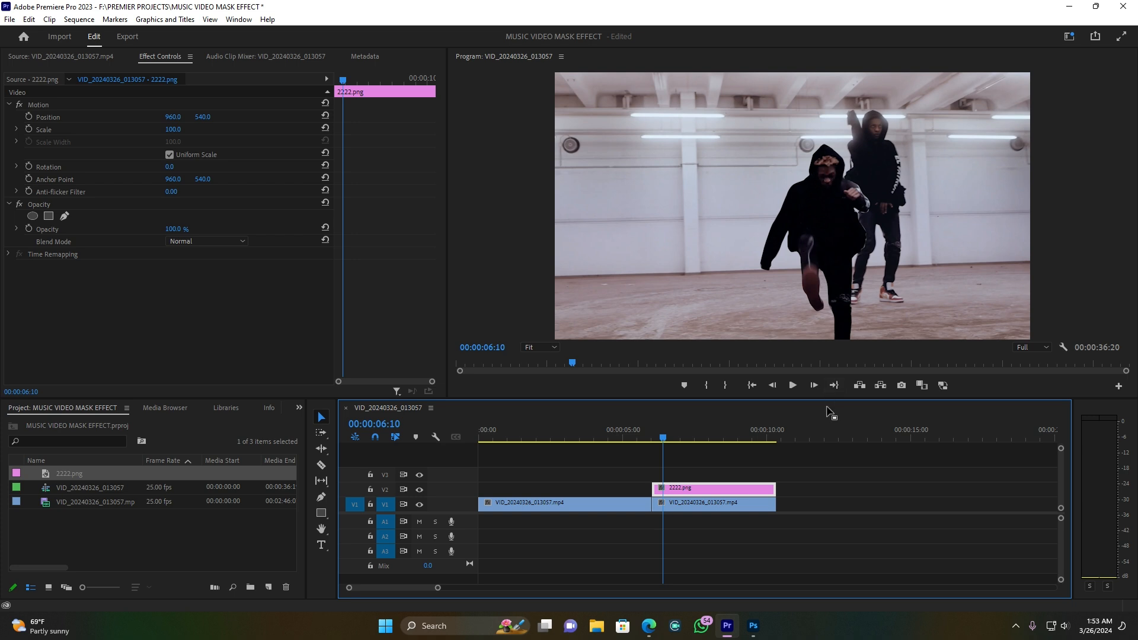
click(299, 407)
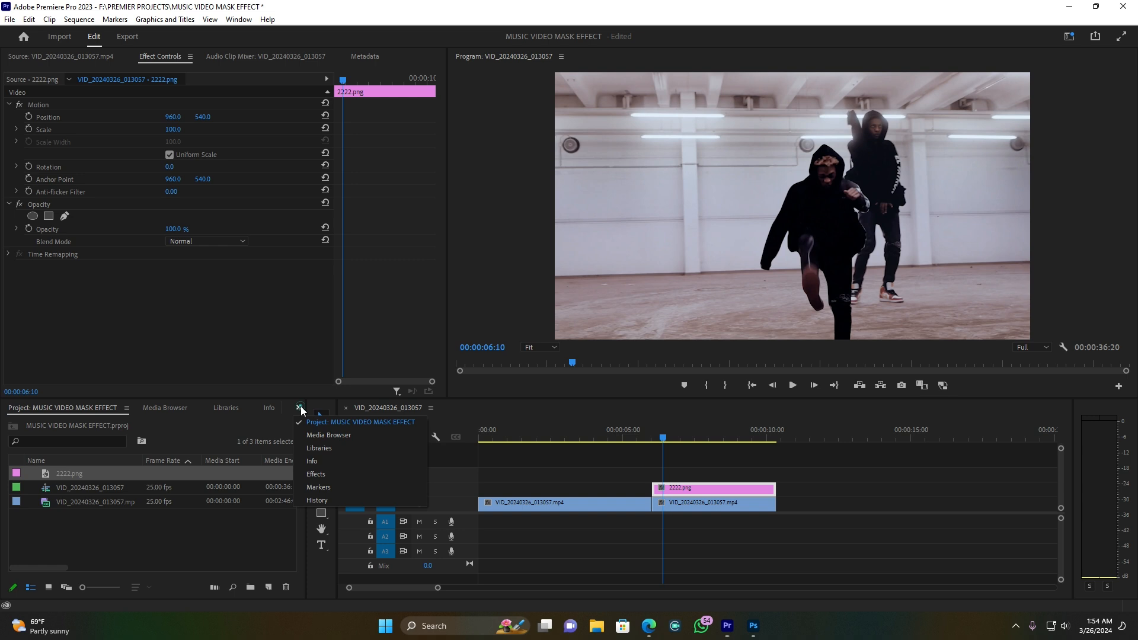
click(328, 472)
click(46, 423)
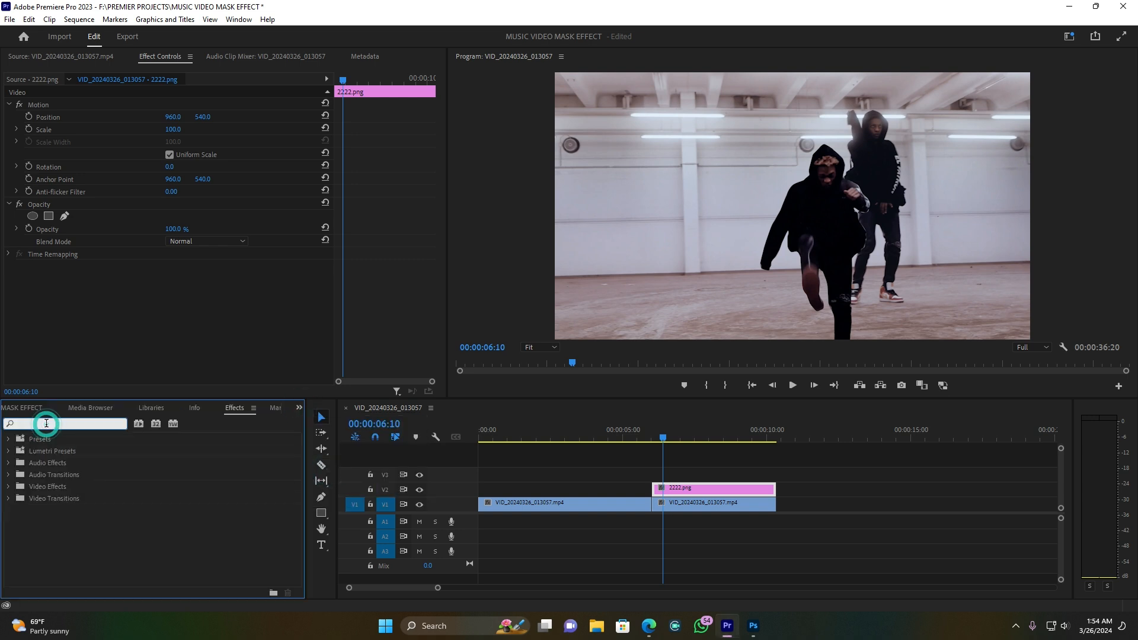
text(tr)
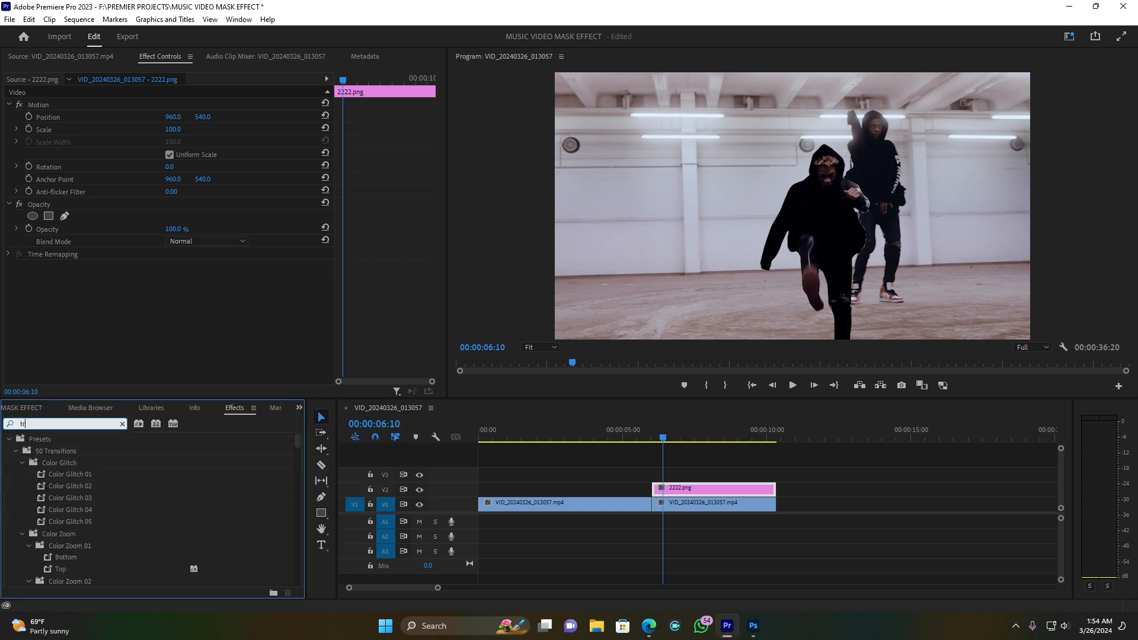
text(ansf)
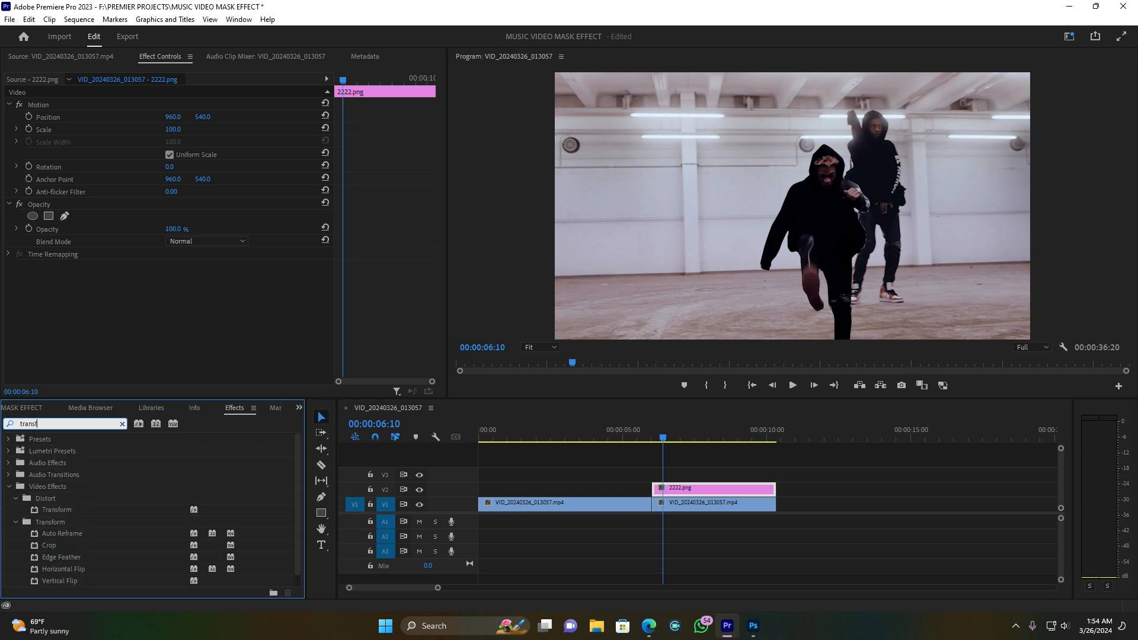
drag(49, 510, 675, 491)
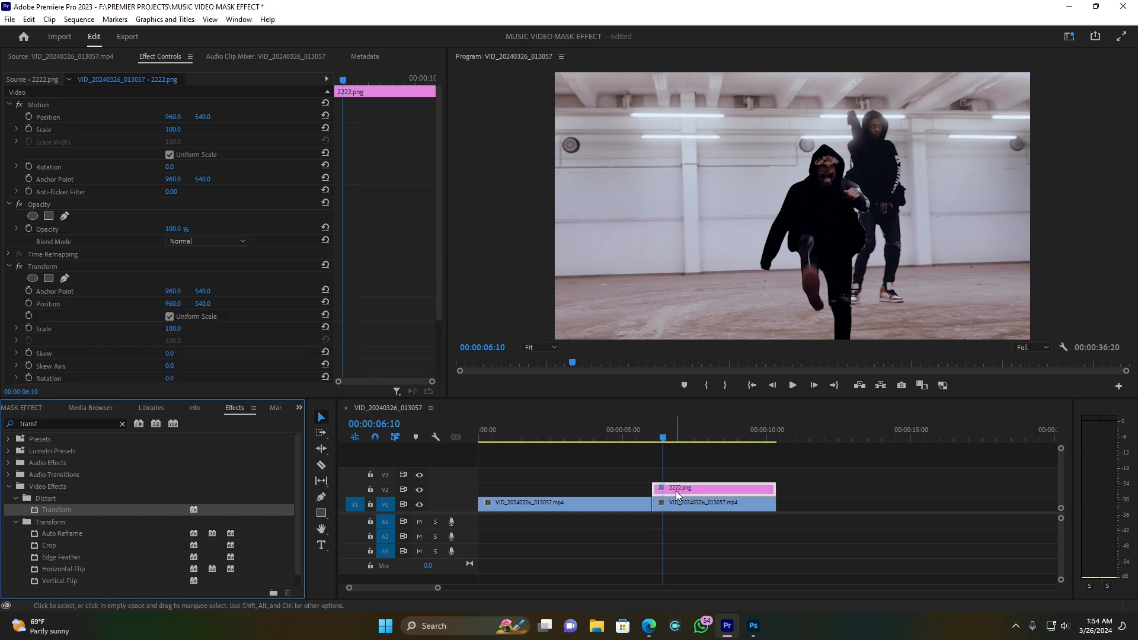
Step: Add a Transform Position keyframe on 2222.png at its first frame, 00:00:06:01
drag(437, 588, 417, 590)
drag(769, 438, 737, 446)
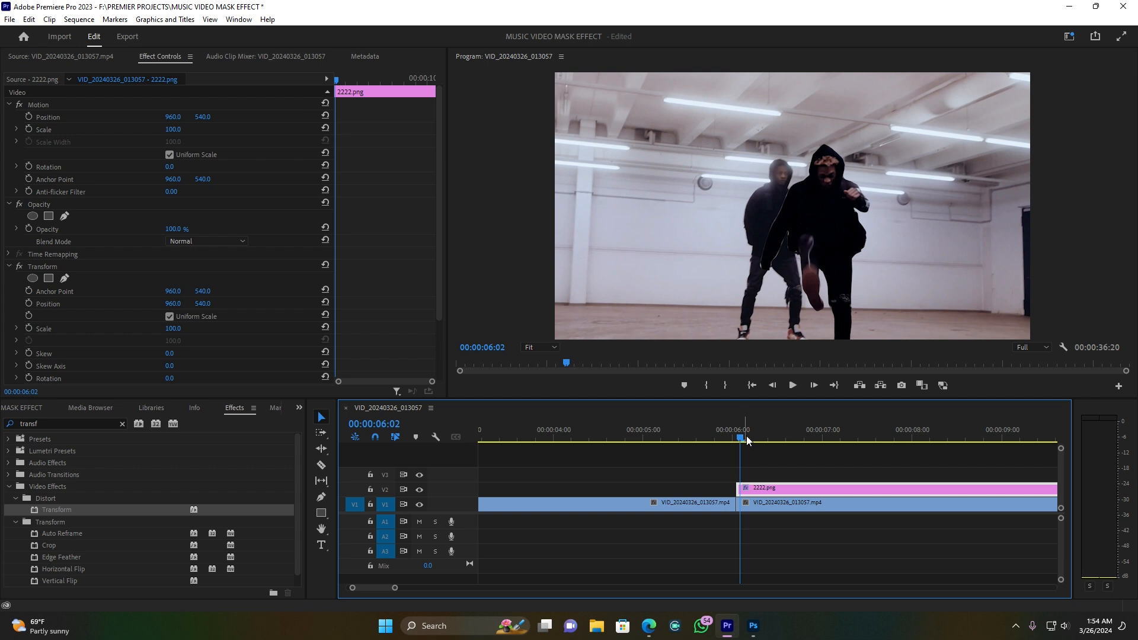
key(Left)
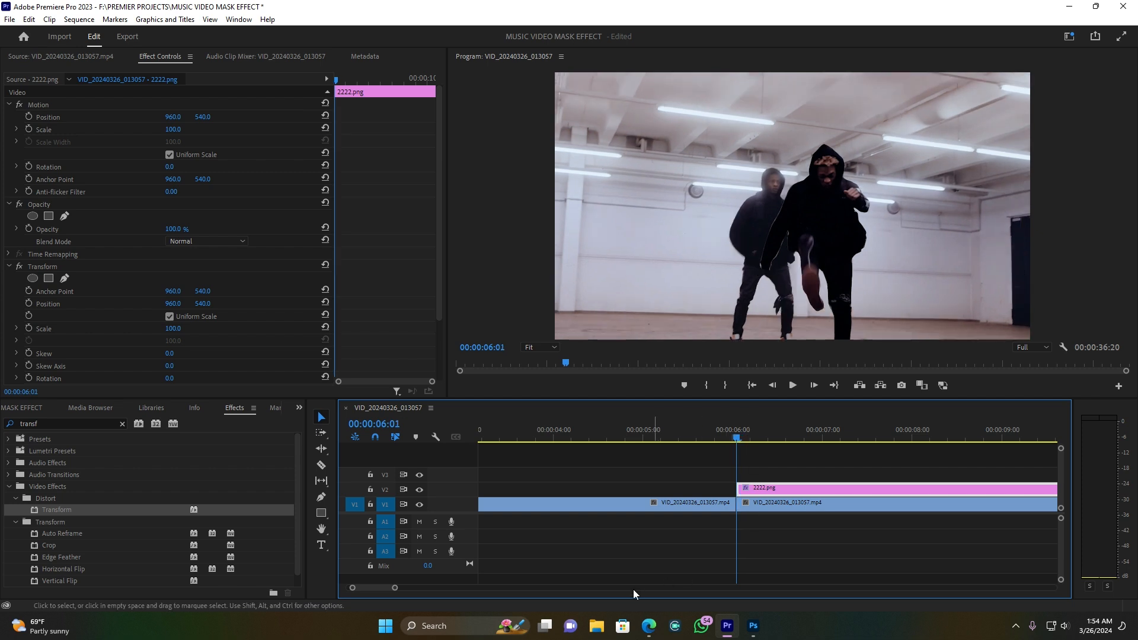
key(Left)
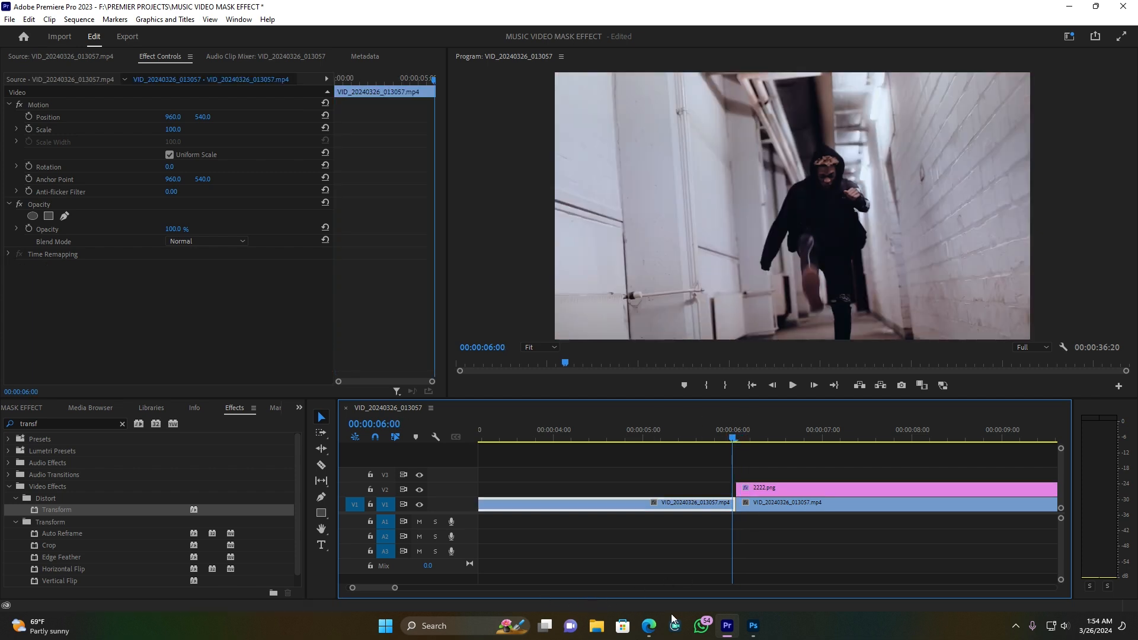
key(Right)
click(771, 490)
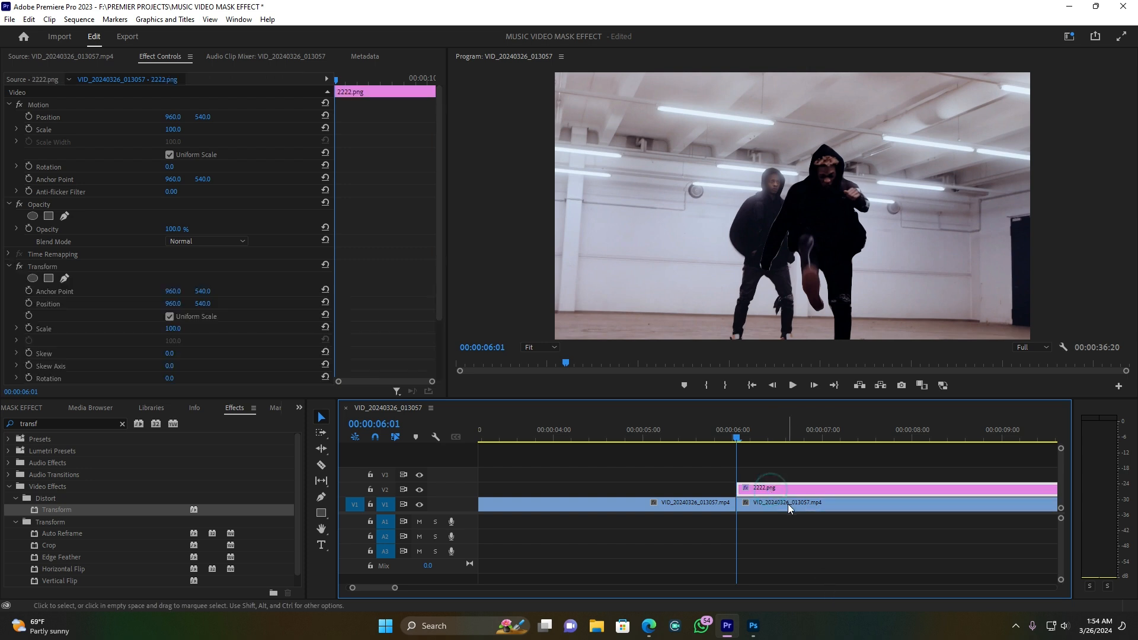
click(29, 303)
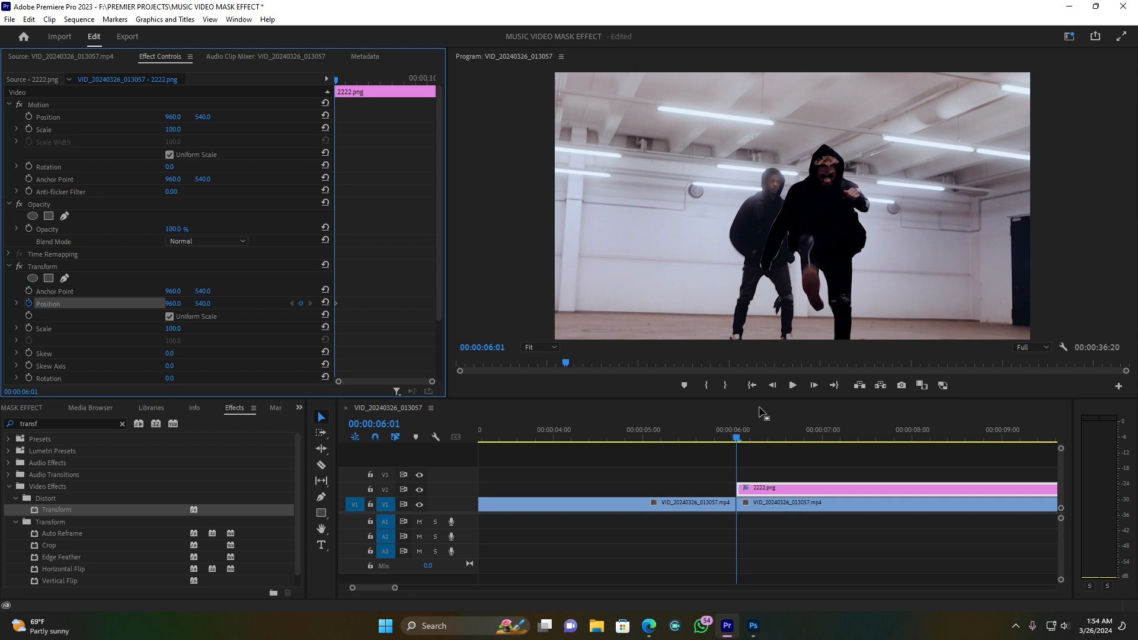
Step: Set the Transform vertical Position of 2222.png to 1439 at 00:00:06:24 so the cut-out drops out of frame
key(Right)
key(Right)
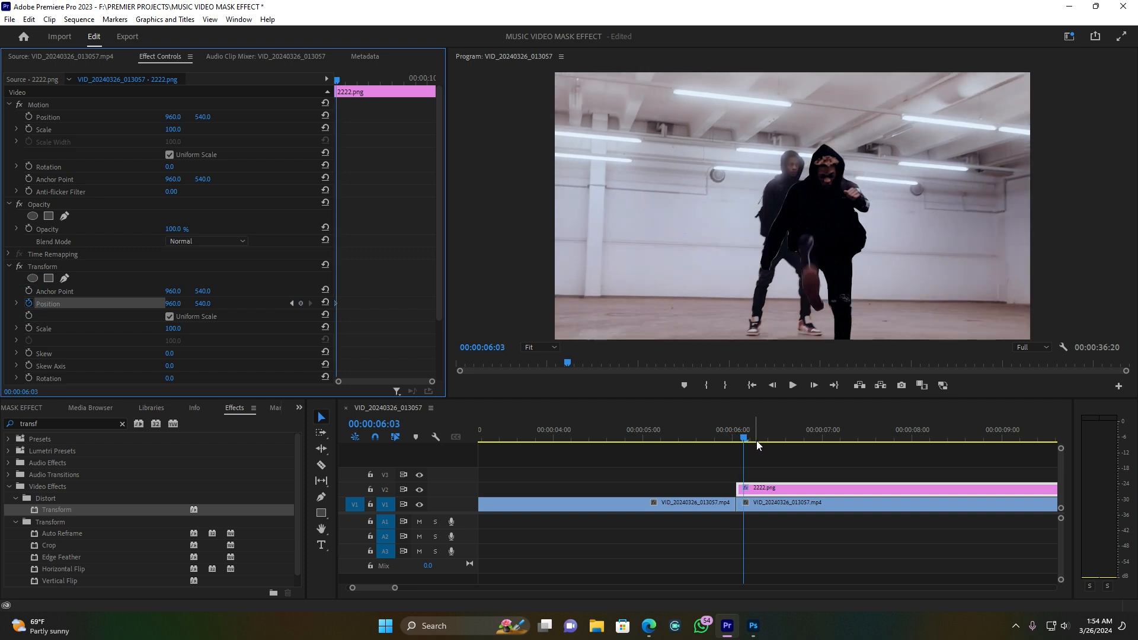
drag(749, 436, 821, 437)
drag(204, 305, 367, 305)
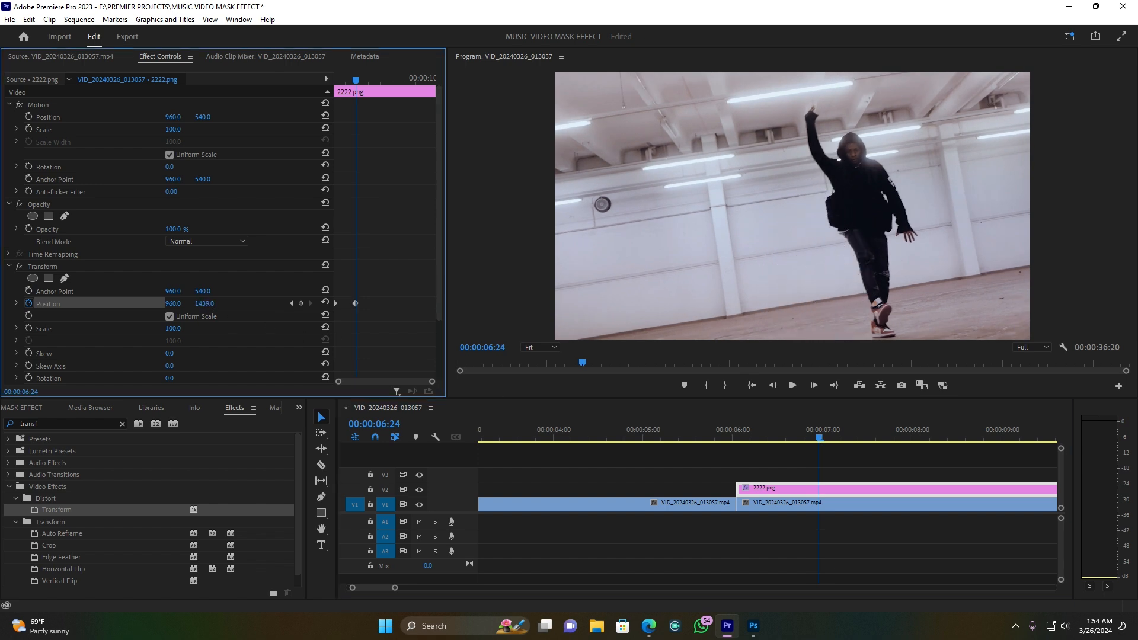
Step: Play back the transition around the cut to review the falling cut-out animation
click(715, 426)
key(space)
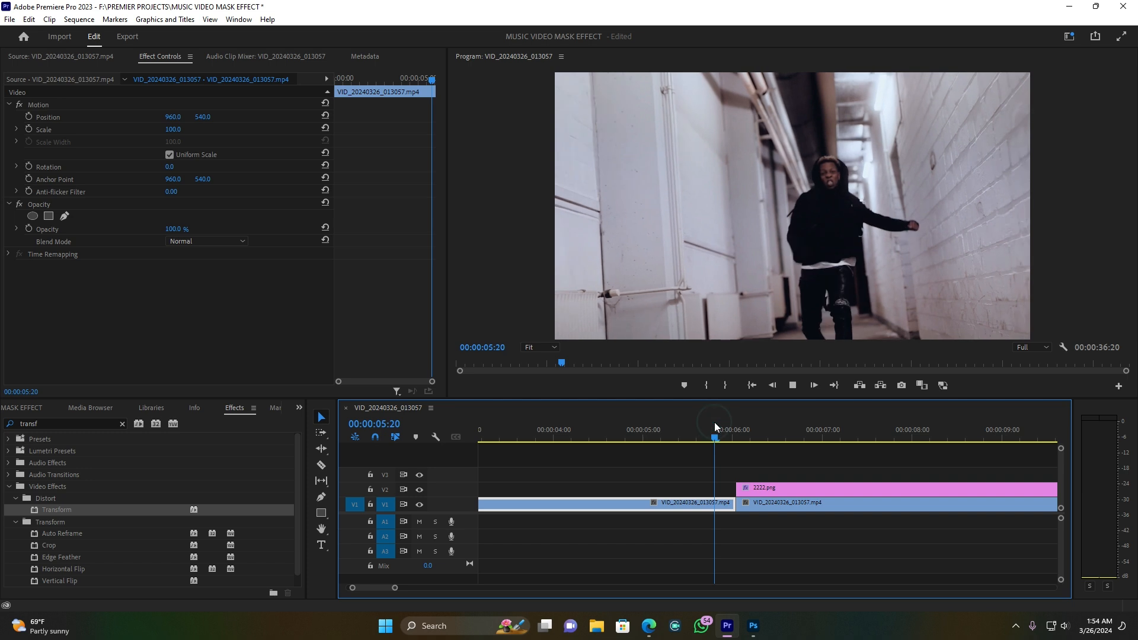
click(698, 423)
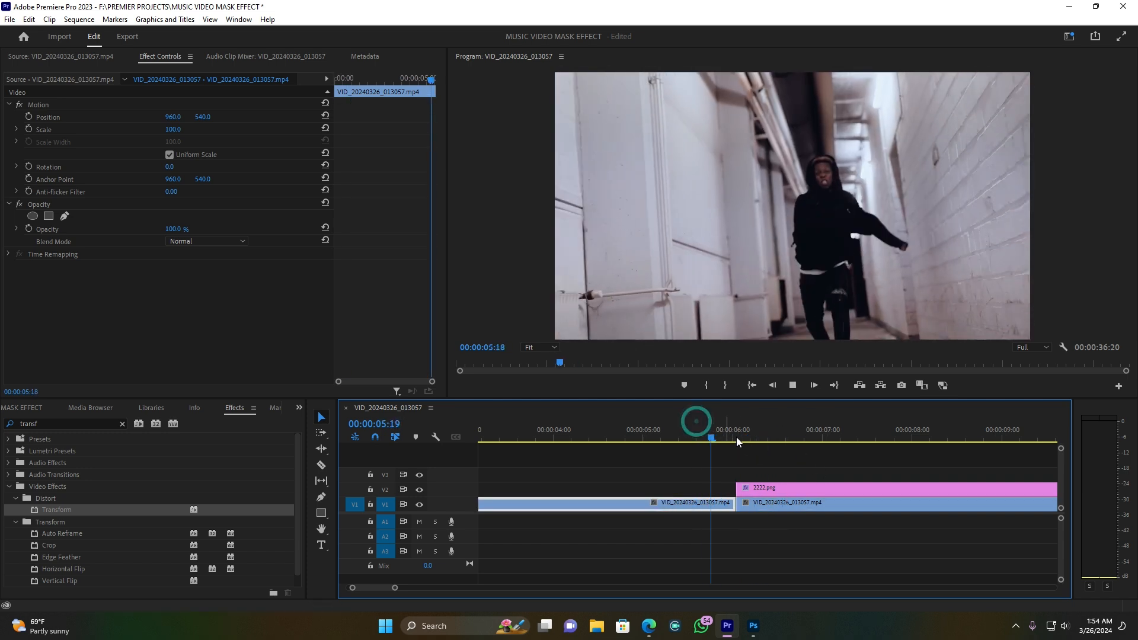
click(756, 432)
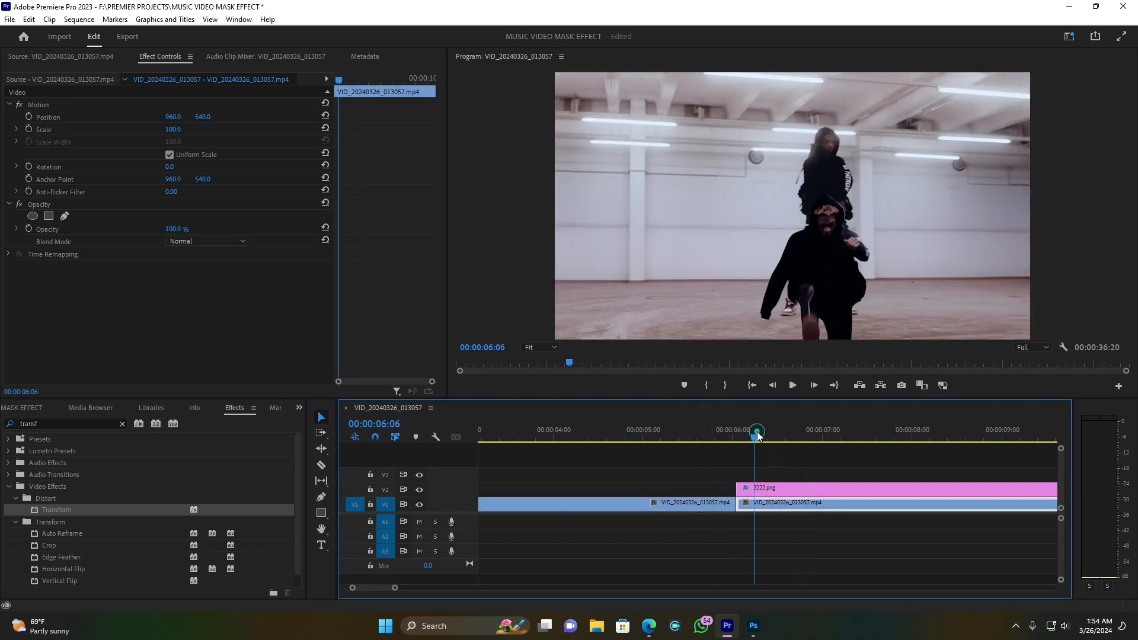
click(701, 426)
key(space)
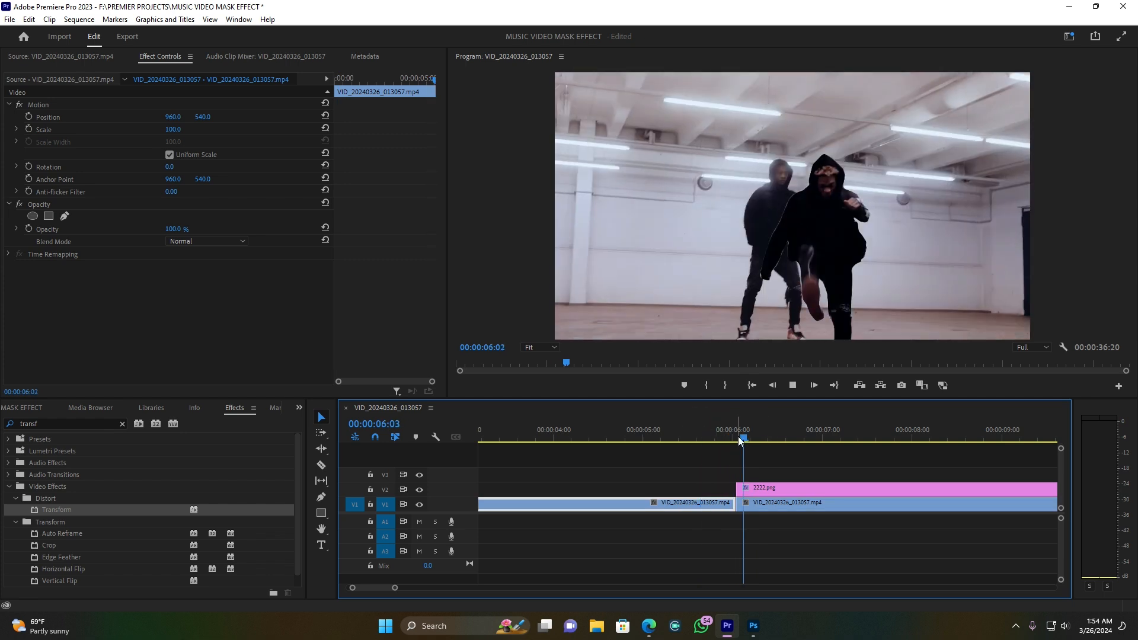
click(779, 443)
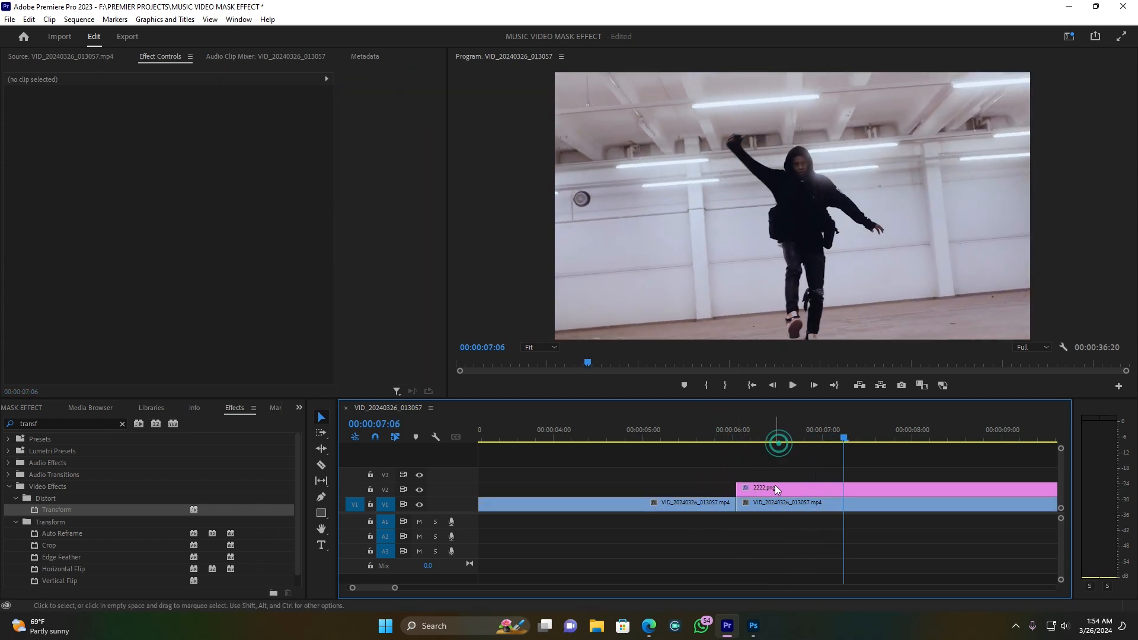
Step: Turn off Use Composition's Shutter Angle in the Transform effect of 2222.png and set its Shutter Angle to 180
click(775, 441)
click(773, 486)
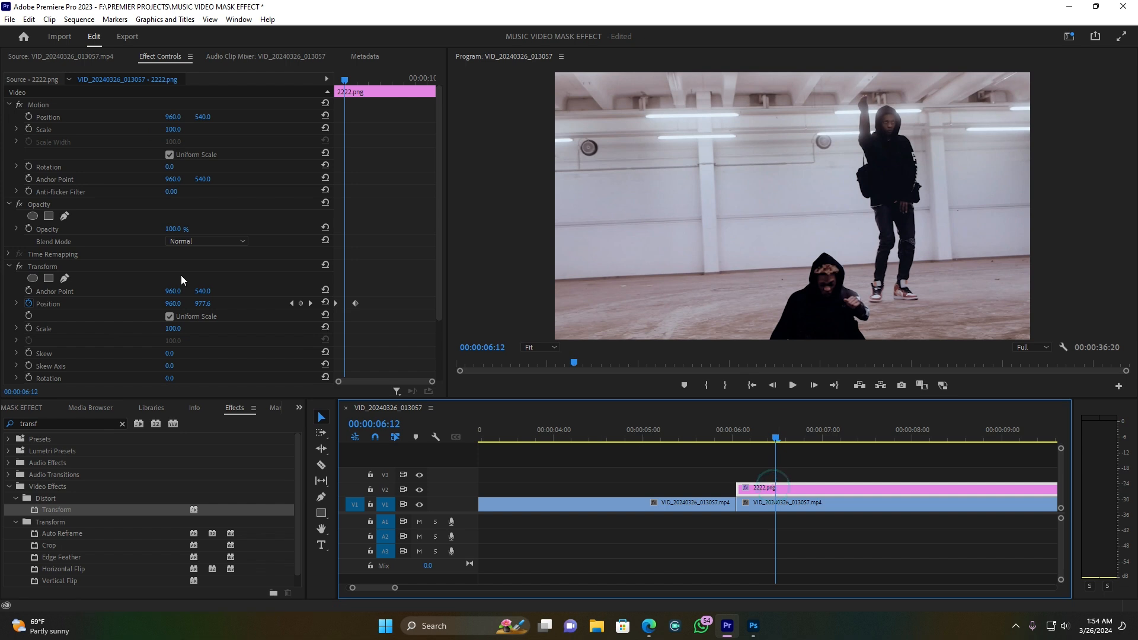
scroll(251, 283, down, 2)
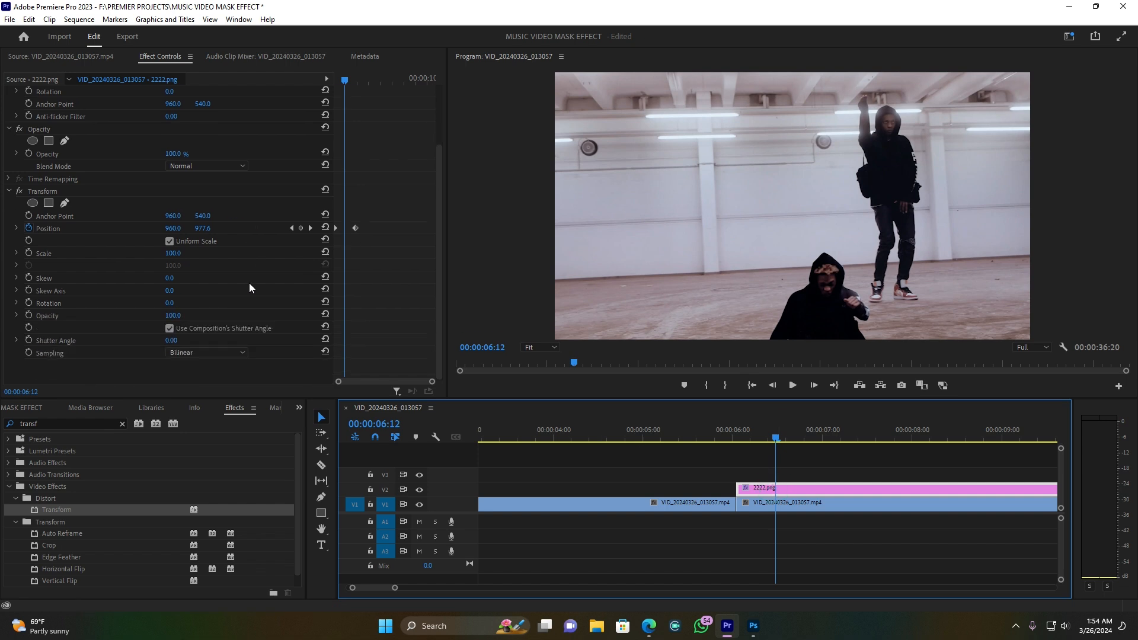
click(169, 329)
click(173, 341)
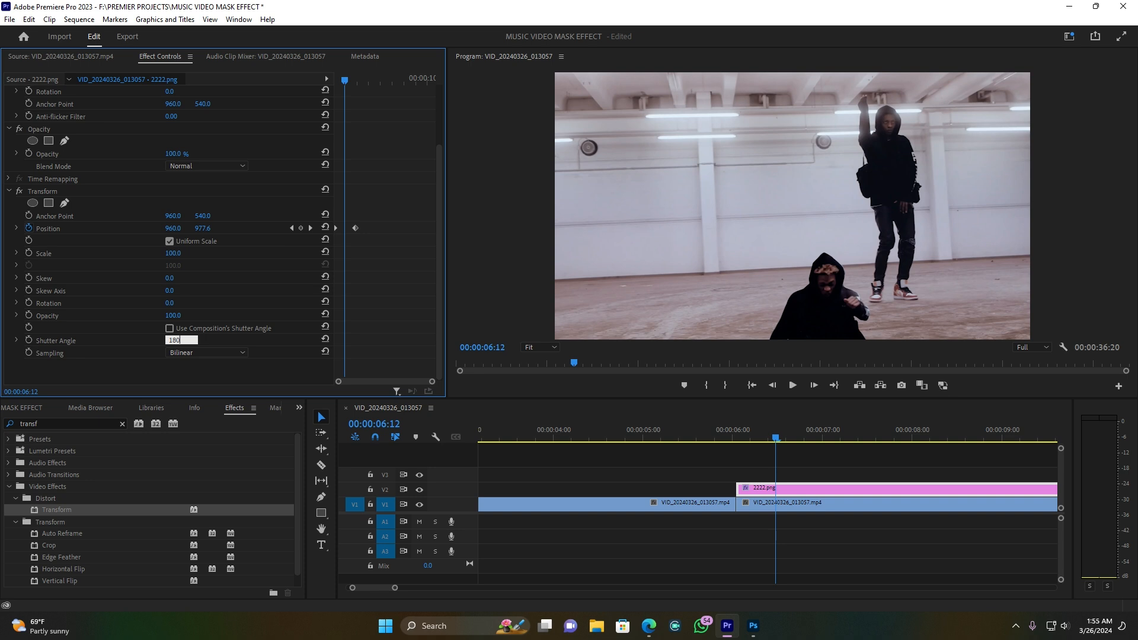
key(Return)
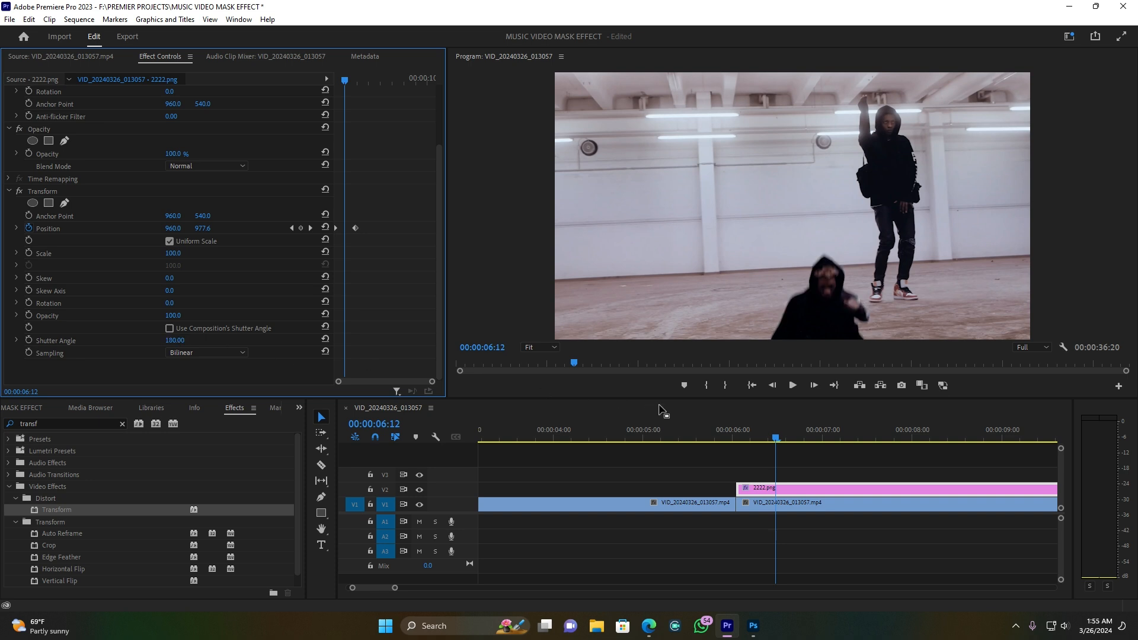
Step: Play back the cut to review the falling cut-out with motion blur
click(703, 426)
key(space)
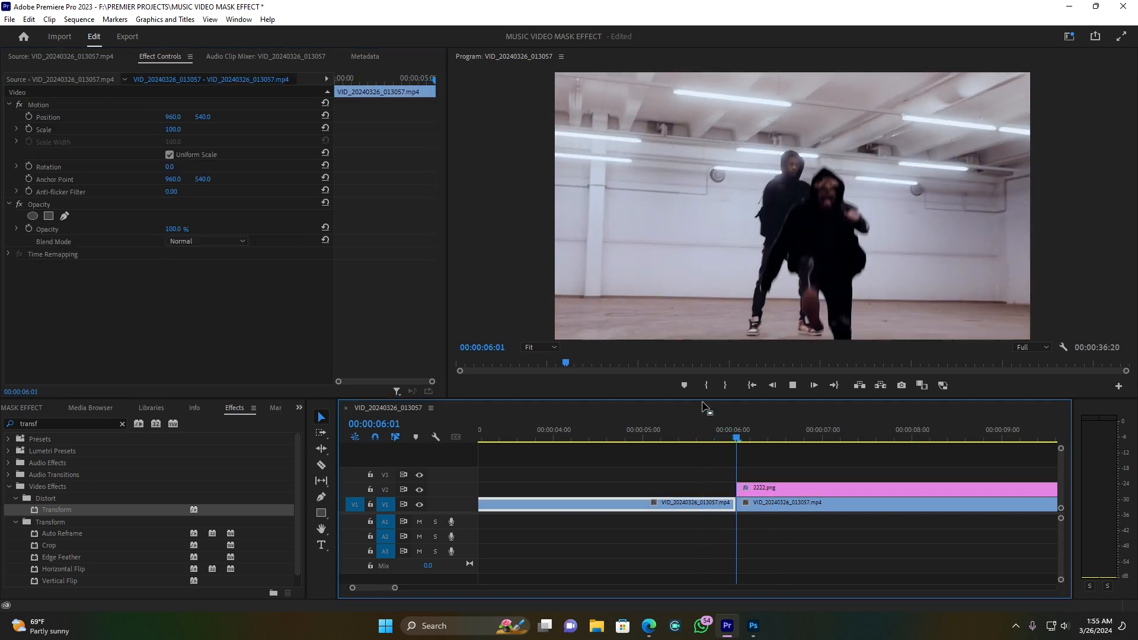
click(730, 434)
key(space)
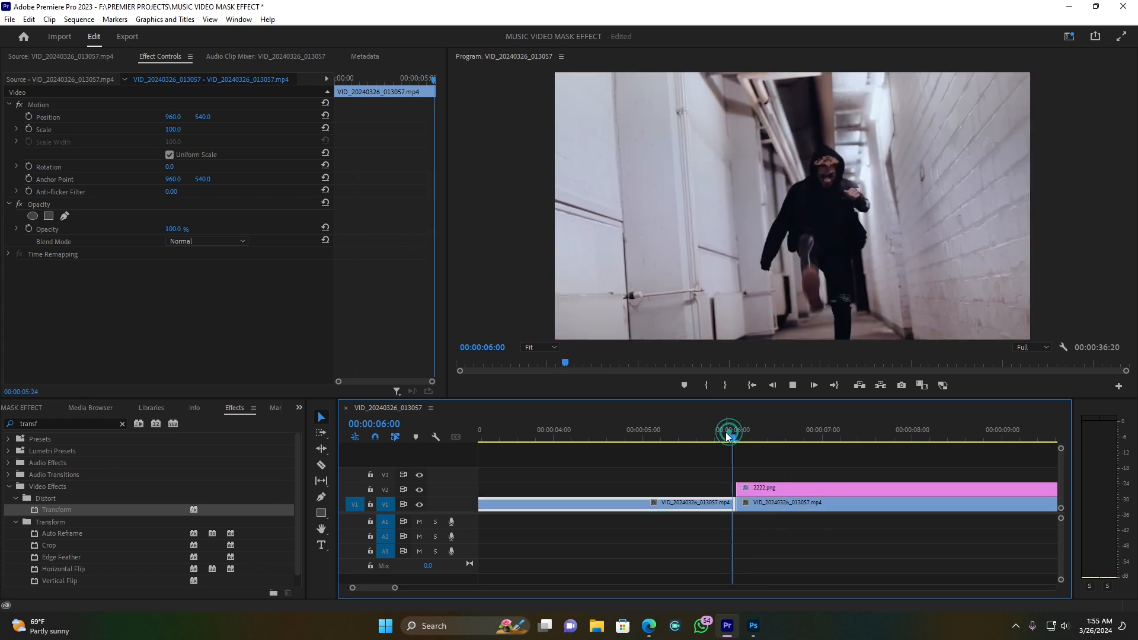
key(space)
Step: Move the second Transform Position keyframe of 2222.png slightly earlier and replay the transition at the faster speed
click(754, 489)
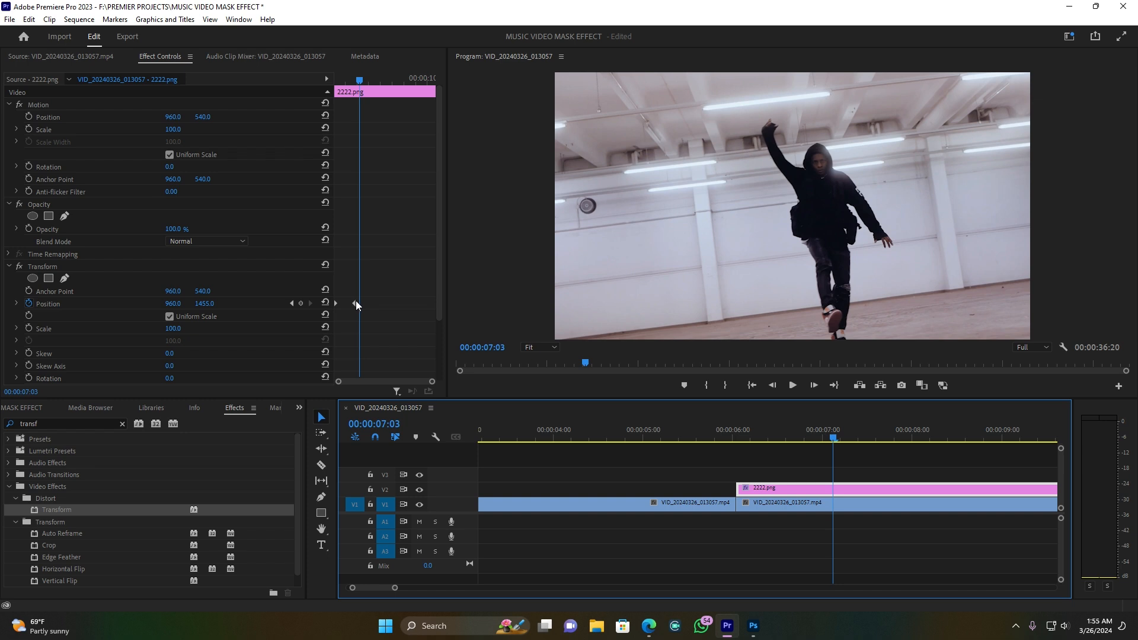
drag(356, 304, 352, 305)
click(721, 434)
key(space)
click(715, 429)
Step: Create an adjustment layer with the default video settings and place it on V3 starting at 00:00:05:20
drag(394, 588, 429, 592)
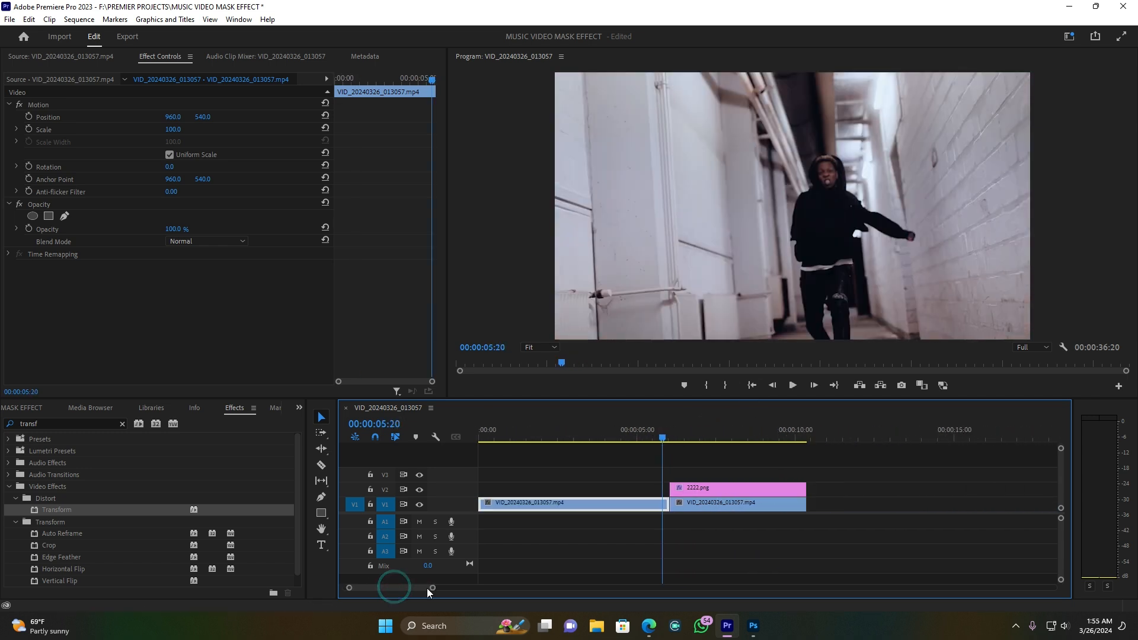
click(25, 406)
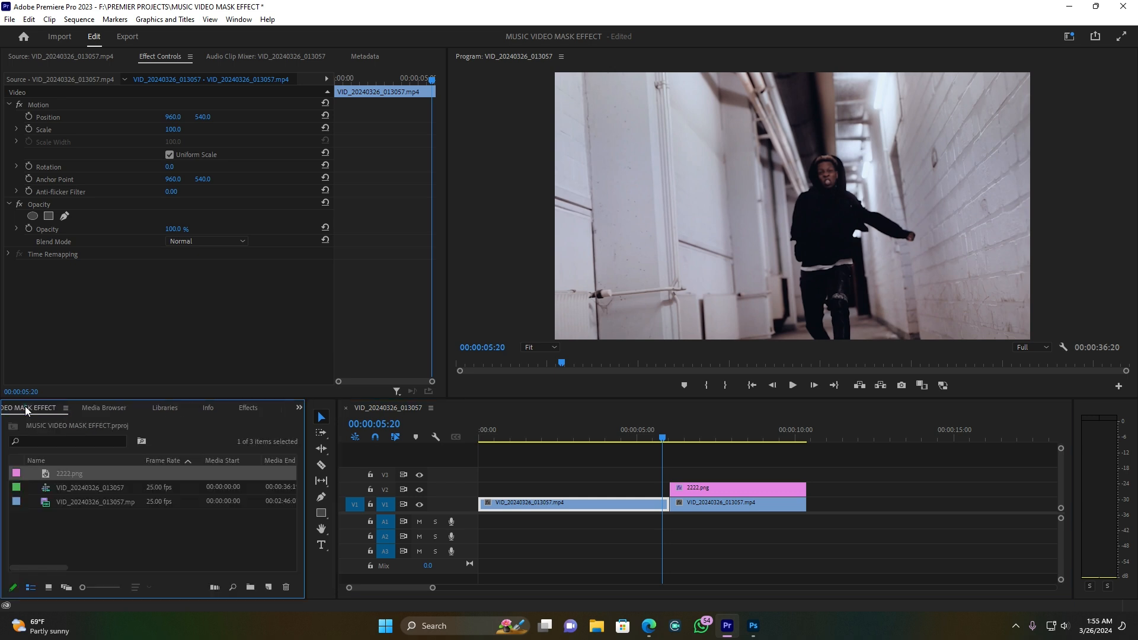
click(269, 585)
click(310, 510)
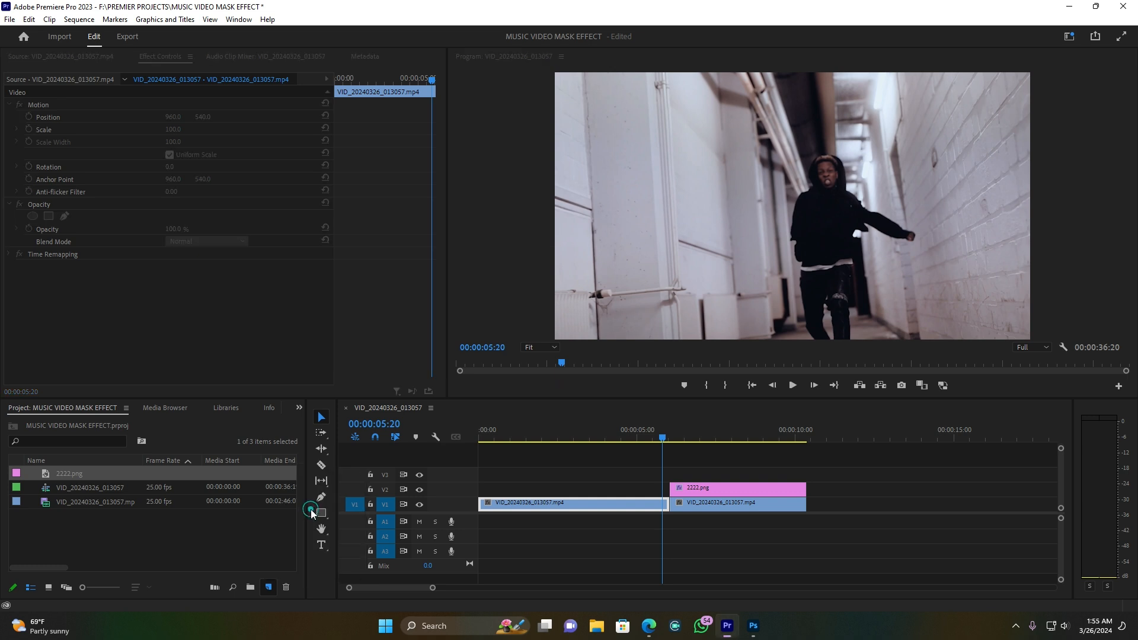
click(595, 349)
drag(52, 490, 662, 477)
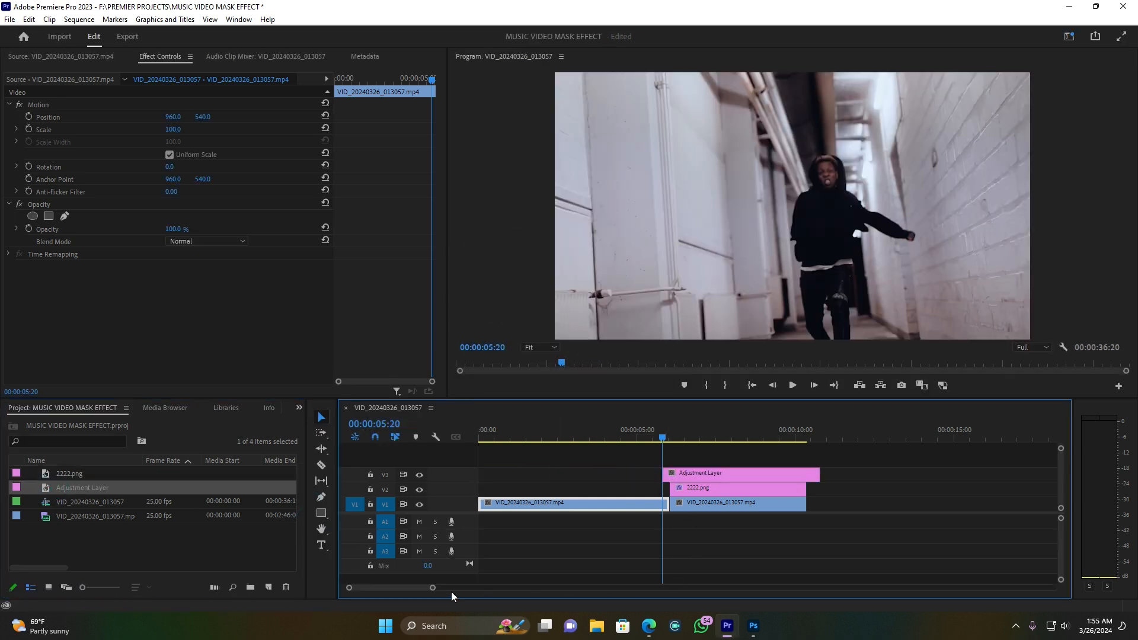
Step: Cut the V3 adjustment layer at about 00:00:06:05, delete the remainder, and shift the short piece slightly later across the cut
drag(433, 590, 380, 588)
key(c)
click(902, 474)
key(v)
click(922, 474)
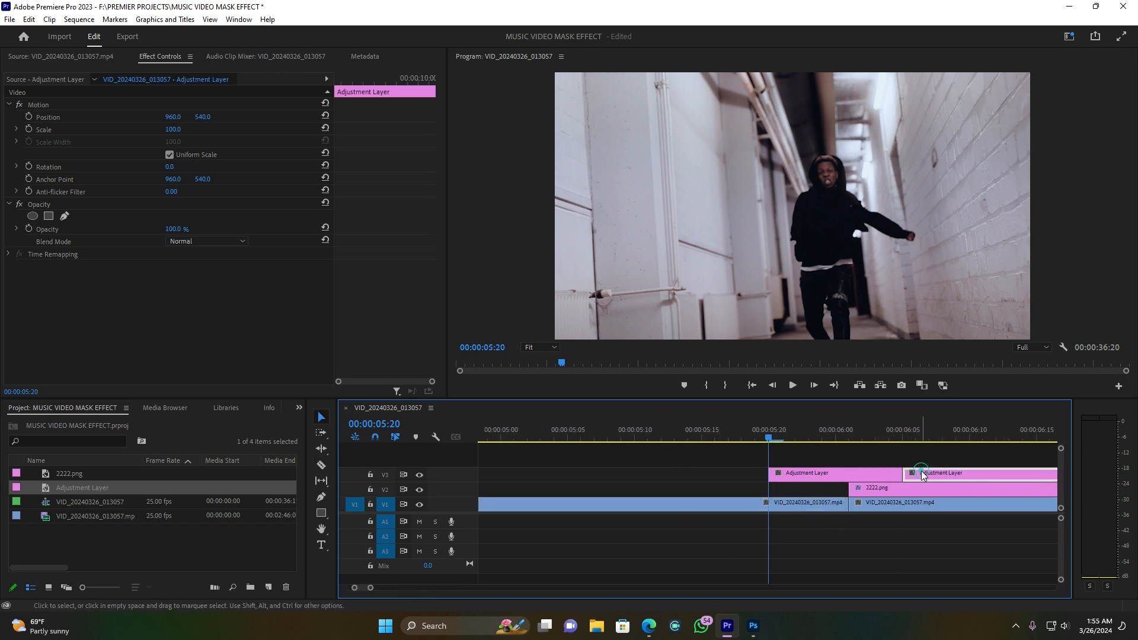
key(Delete)
drag(810, 474, 841, 474)
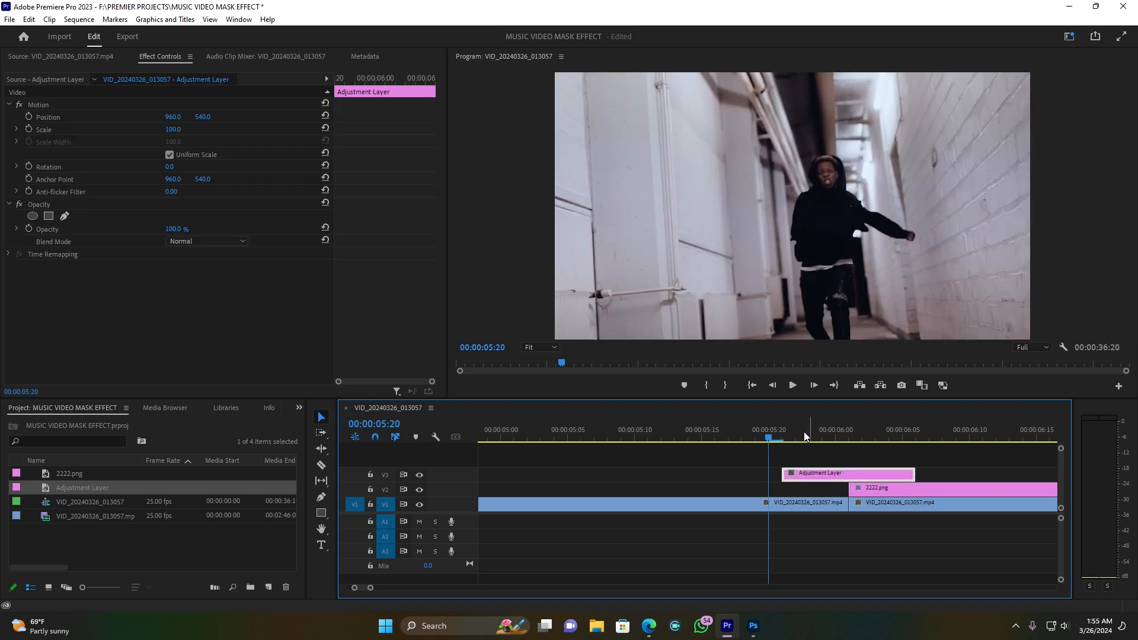
Step: Go to the cut at 00:00:06:01, search the effects for "color", and apply Lumetri Color to the adjustment layer on V3
drag(804, 435, 846, 432)
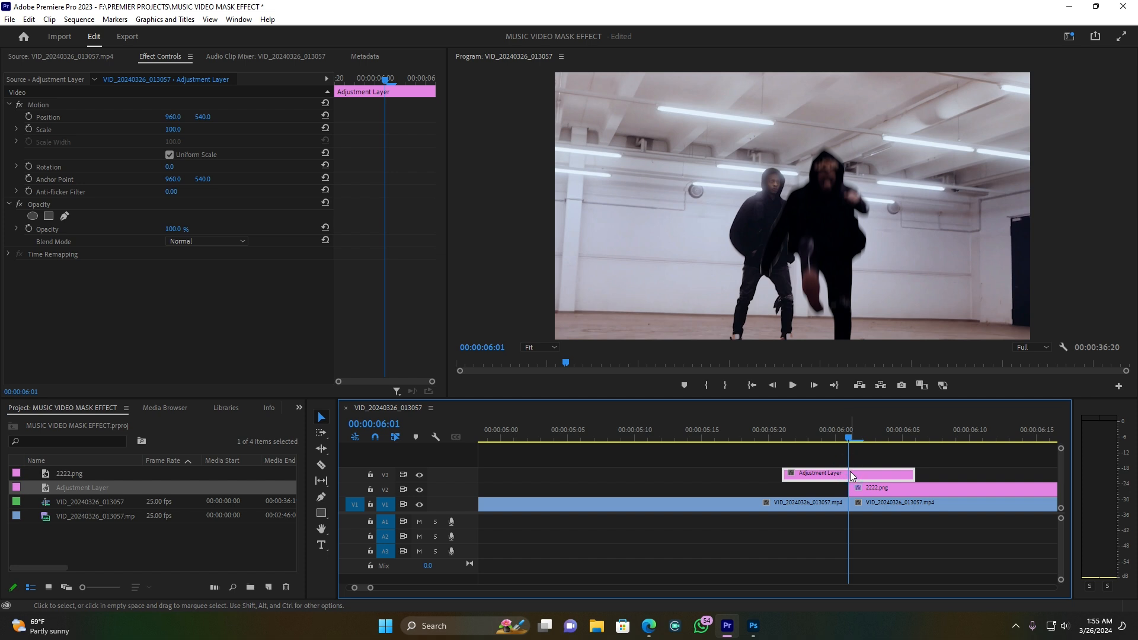
click(298, 408)
click(345, 474)
double_click(67, 425)
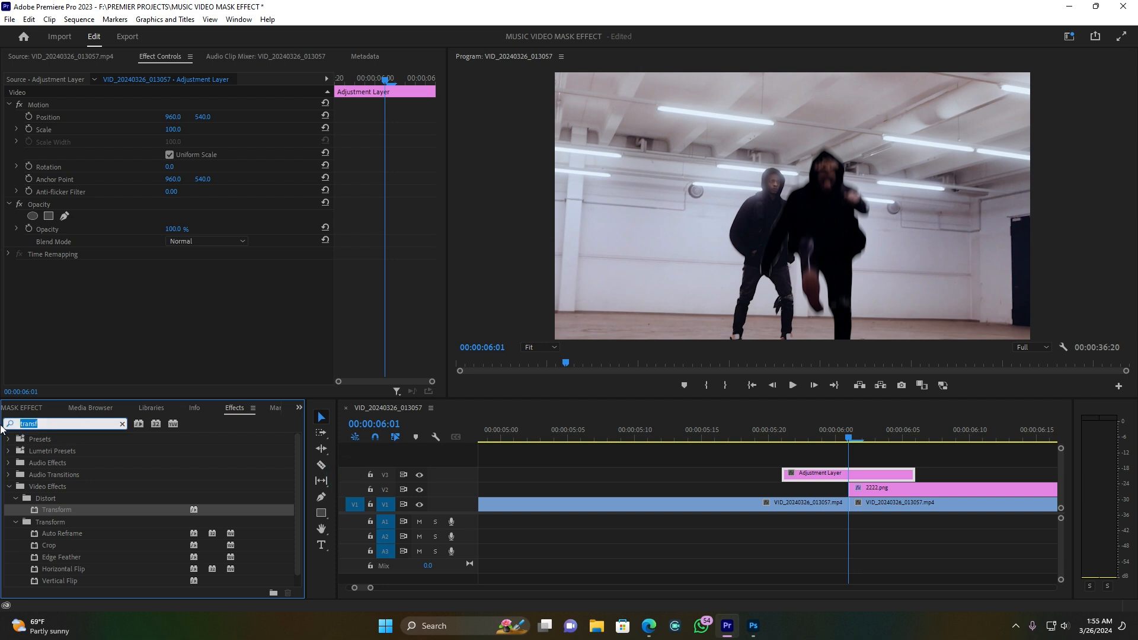
text(color)
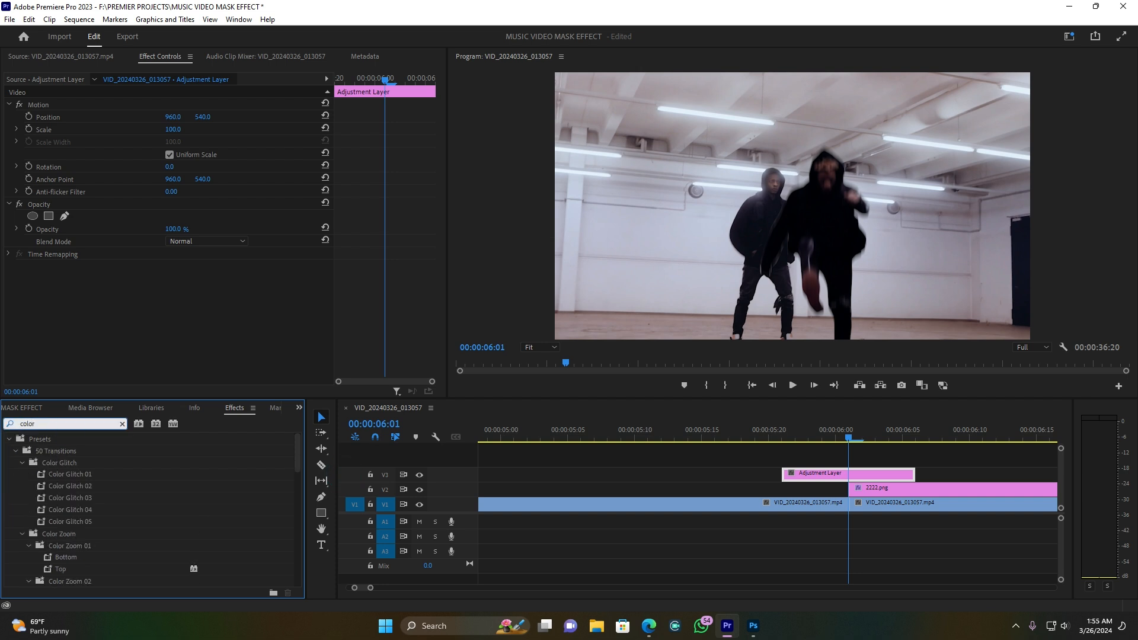
scroll(89, 495, down, 10)
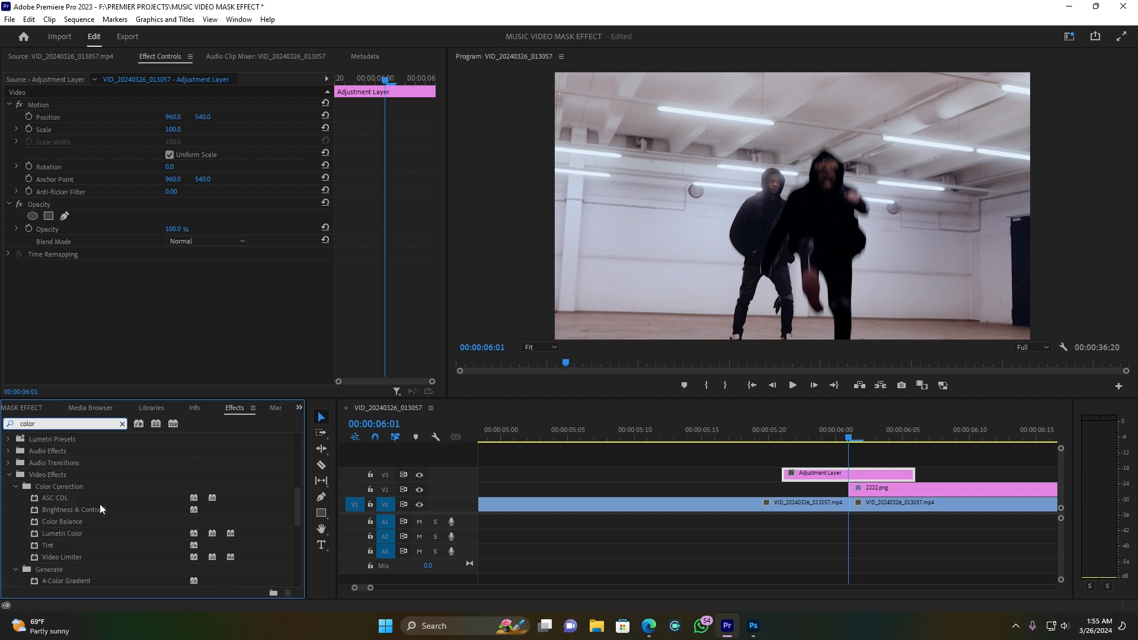
drag(52, 535, 866, 474)
Step: Set the adjustment layer's Lumetri Exposure to 2.3 and add an Exposure keyframe at 00:00:06:01
click(16, 291)
scroll(22, 298, down, 4)
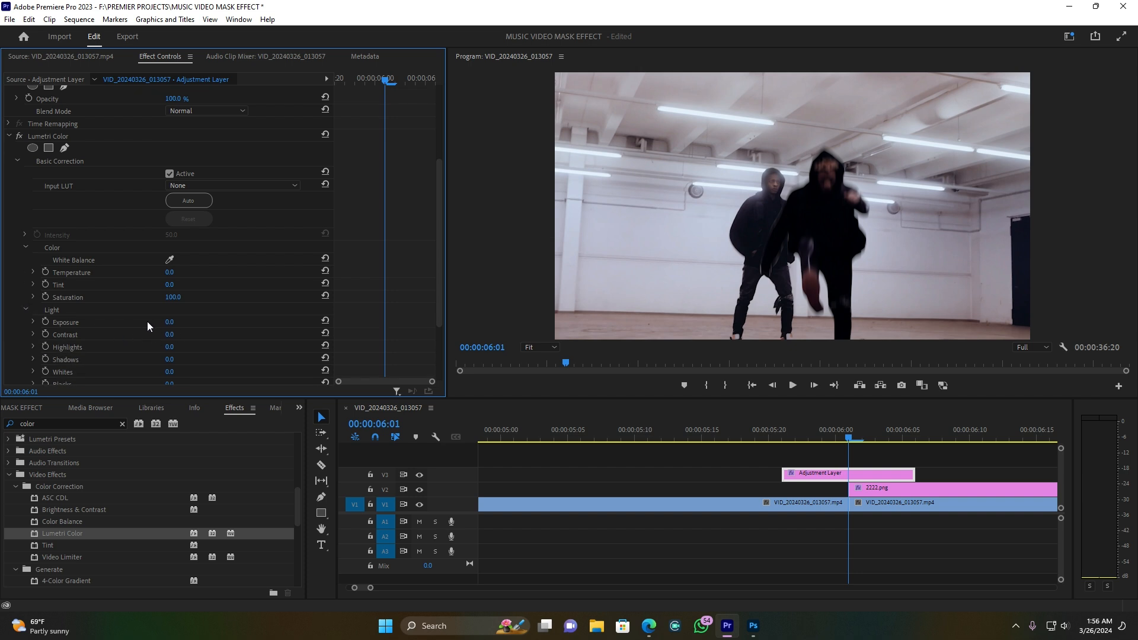
drag(169, 322, 180, 322)
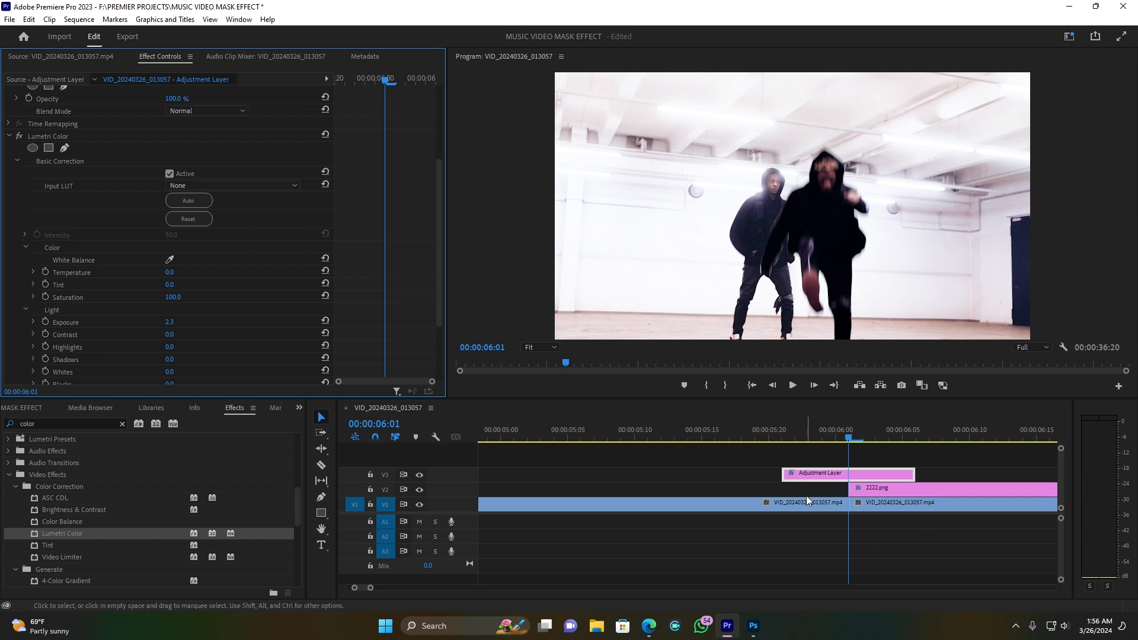
click(46, 321)
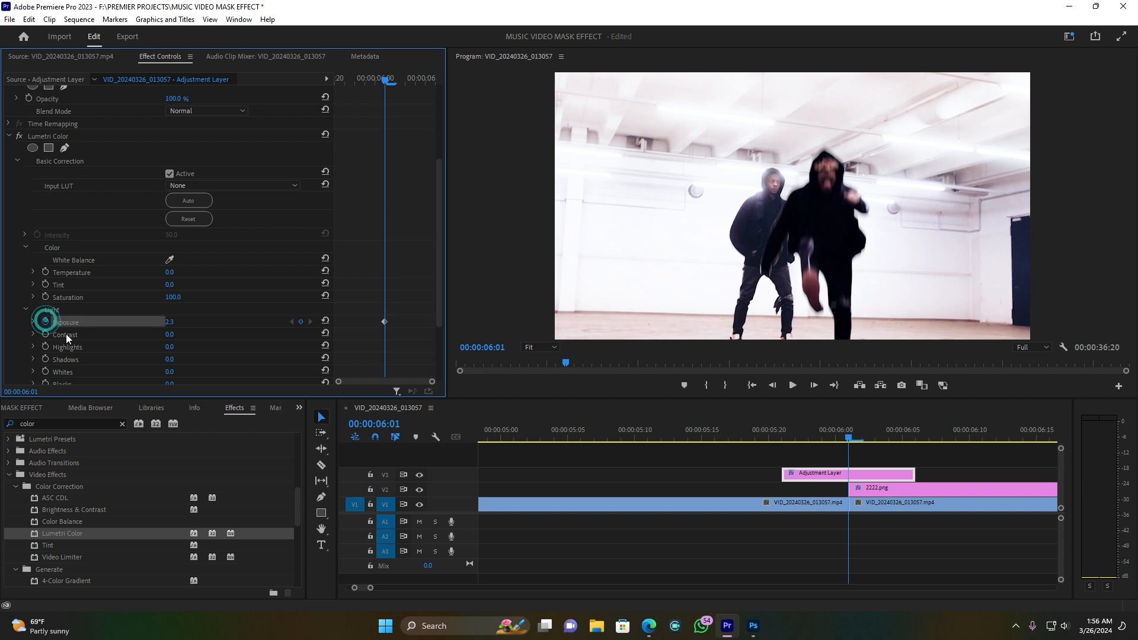
Step: Add Exposure keyframes of 0 on the adjustment layer at 00:00:05:23 and 00:00:06:04 to create a brief flash
key(Left)
key(Left)
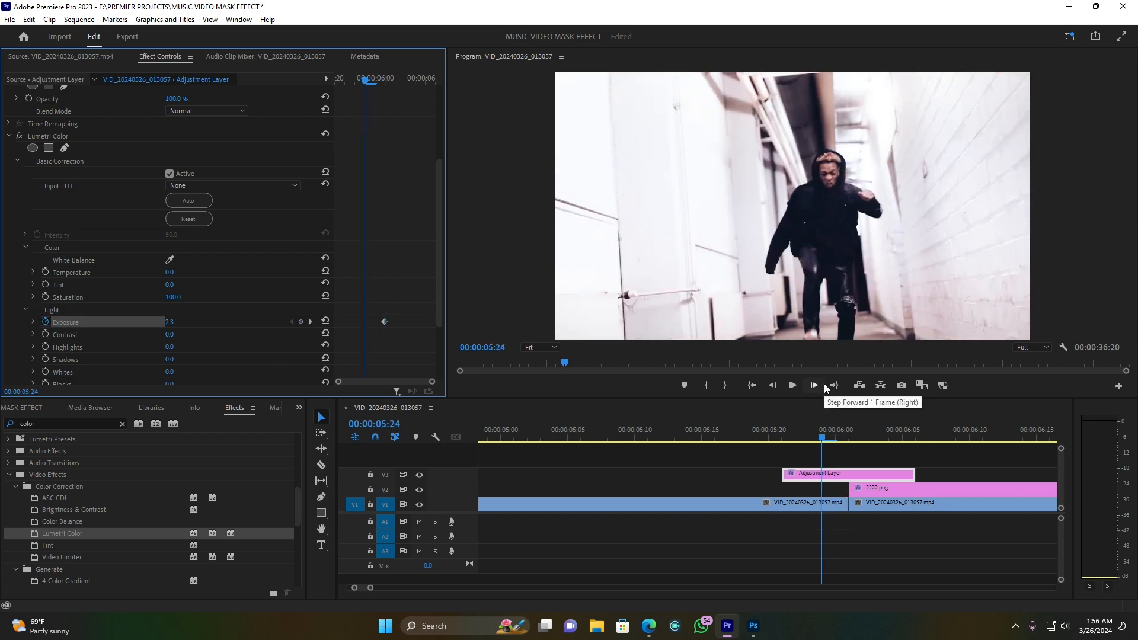
key(Left)
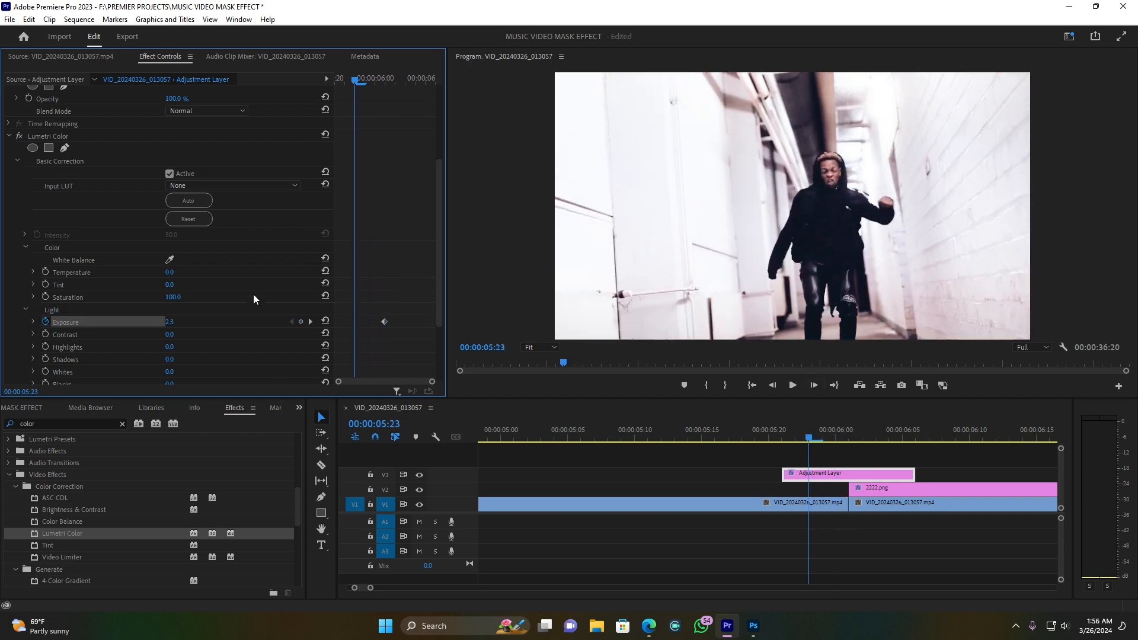
click(169, 322)
text(0)
key(Return)
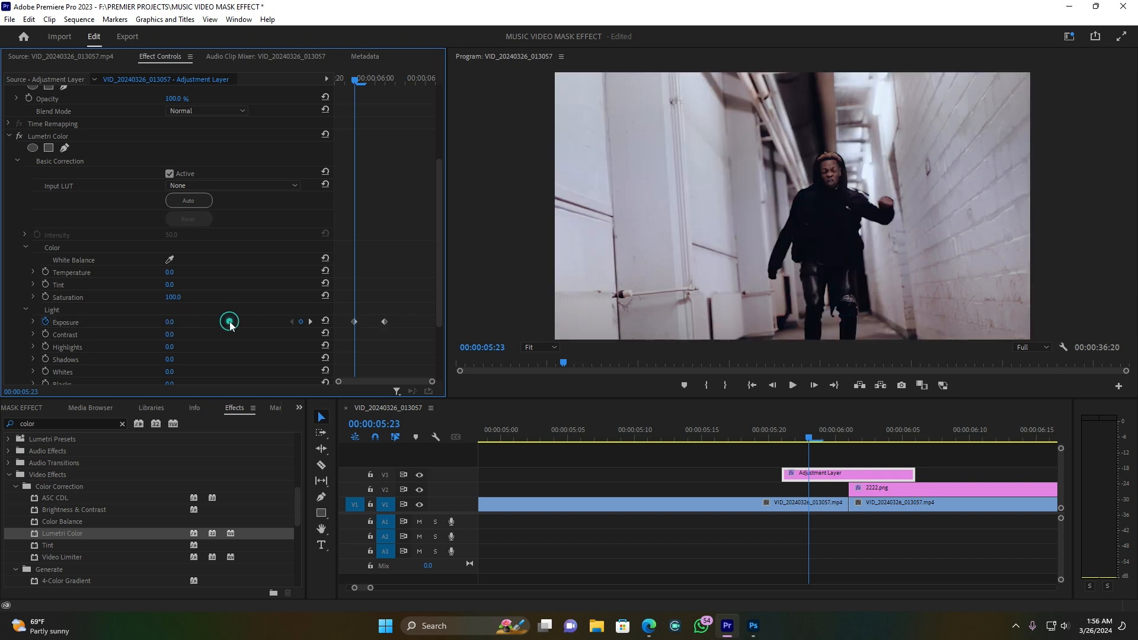
drag(357, 85, 411, 87)
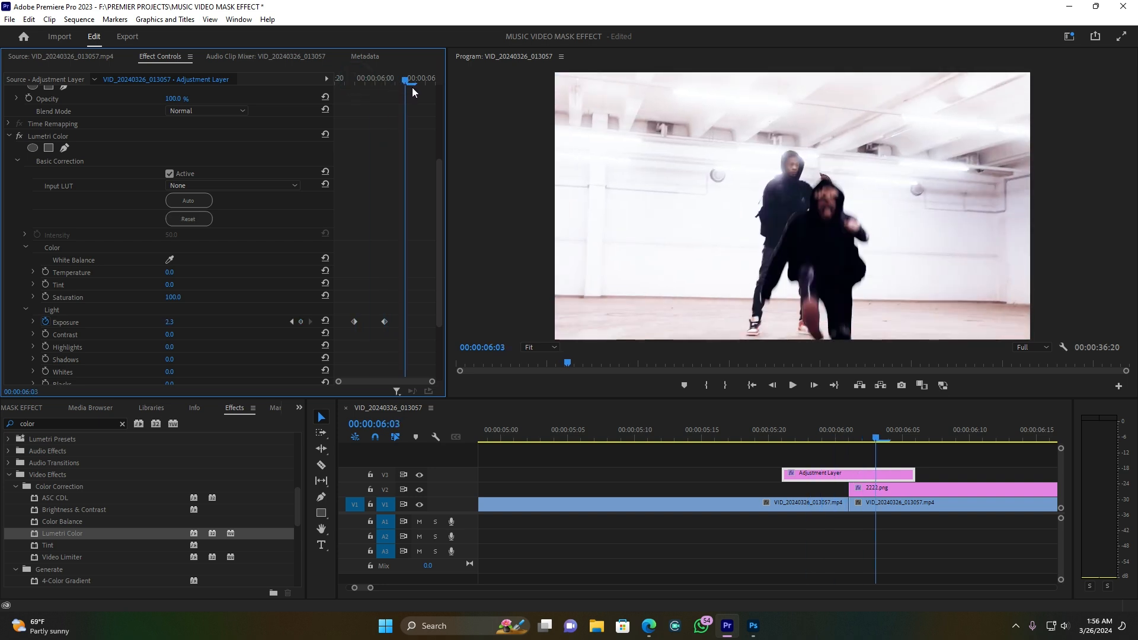
click(325, 322)
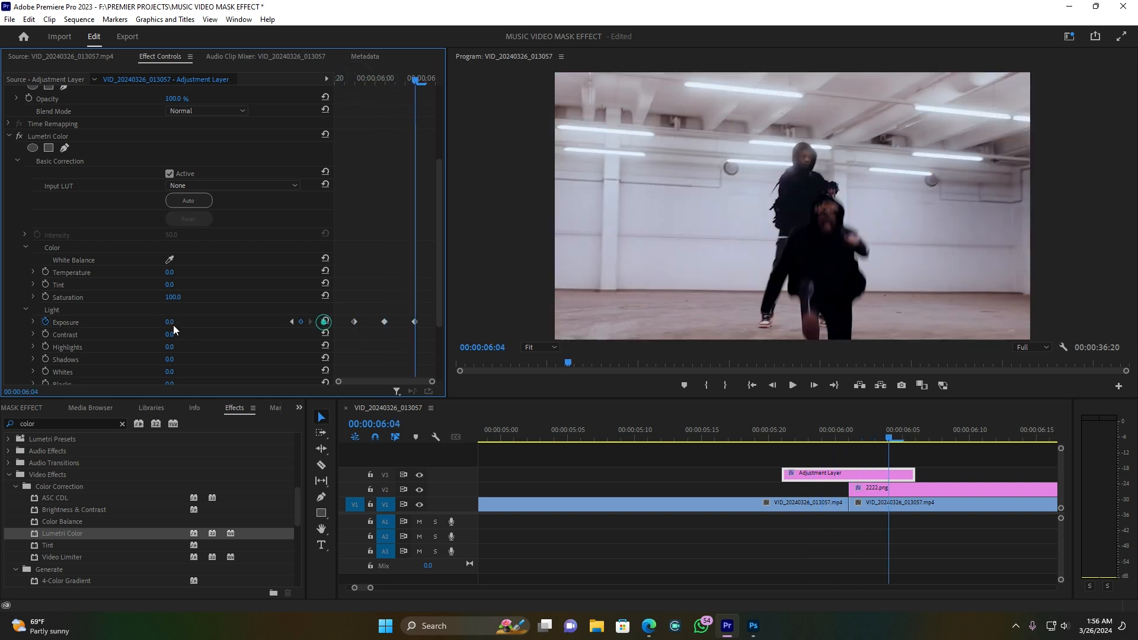
Step: Play back the section around the cut to review the exposure flash with the falling cut-out
click(744, 424)
key(space)
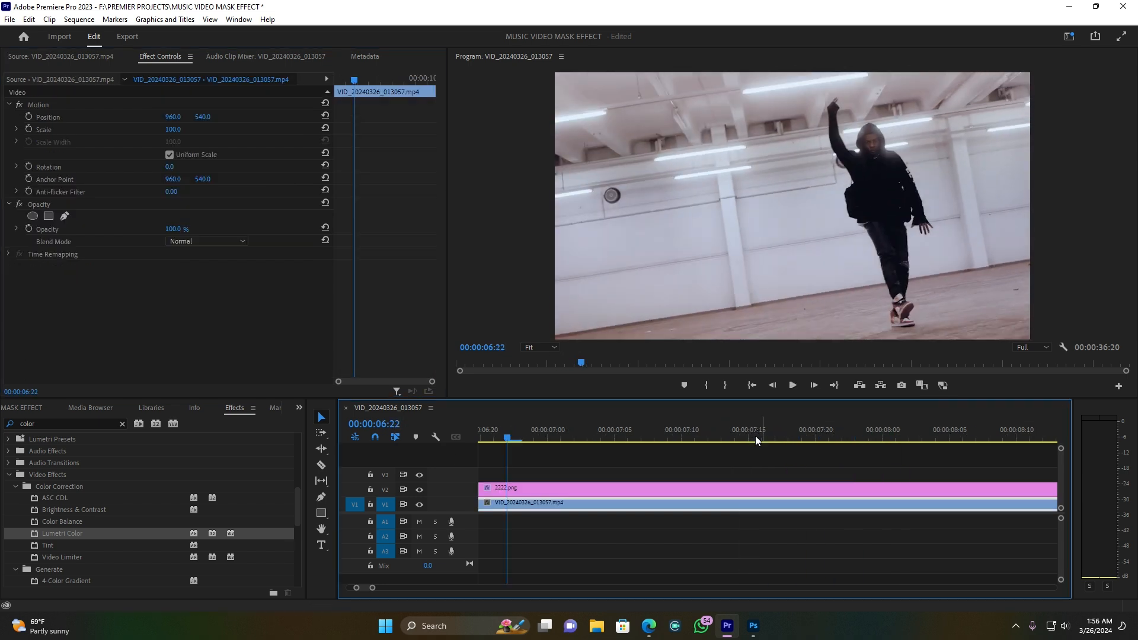
double_click(370, 587)
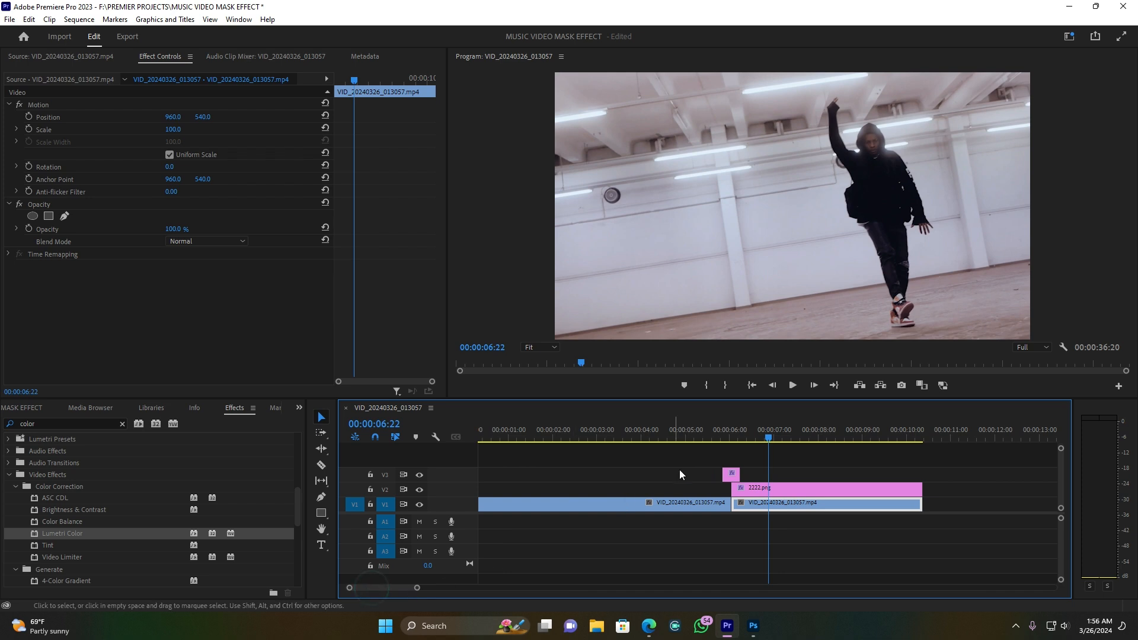
click(714, 421)
key(space)
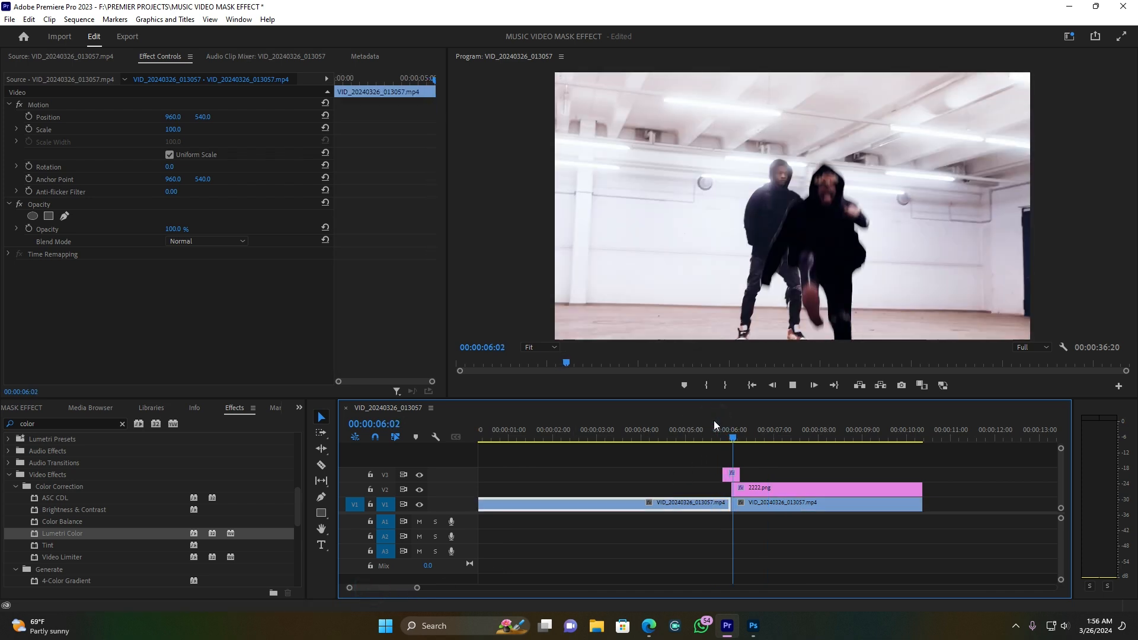
click(712, 429)
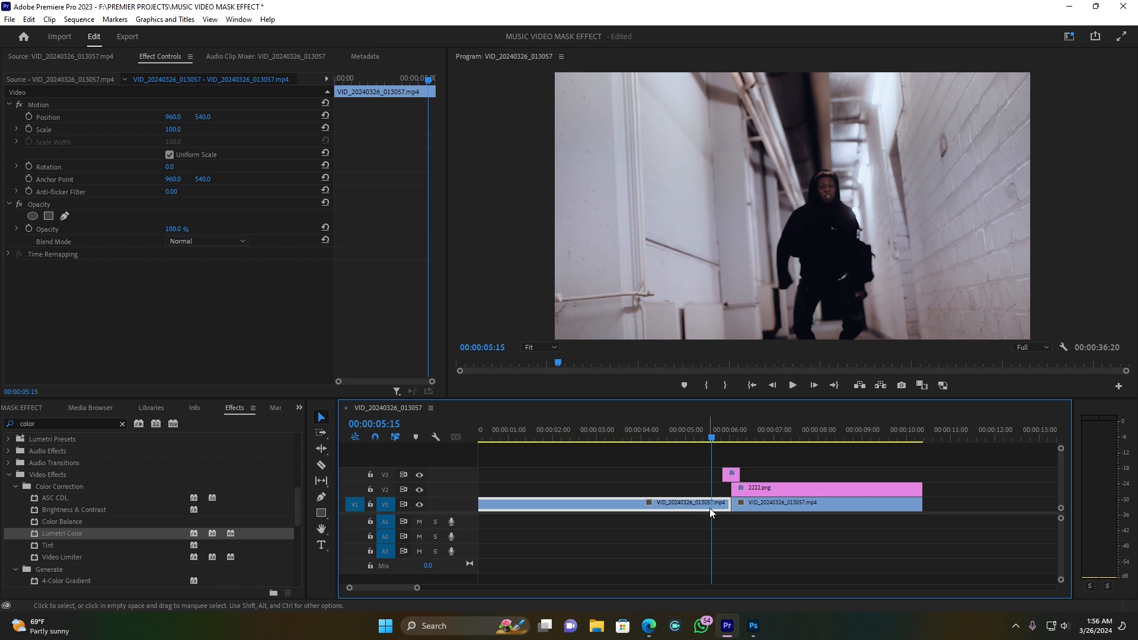
Step: Apply Lumetri Color to the second video clip on V1 and set its Basic Correction Saturation to 0
click(741, 424)
click(754, 509)
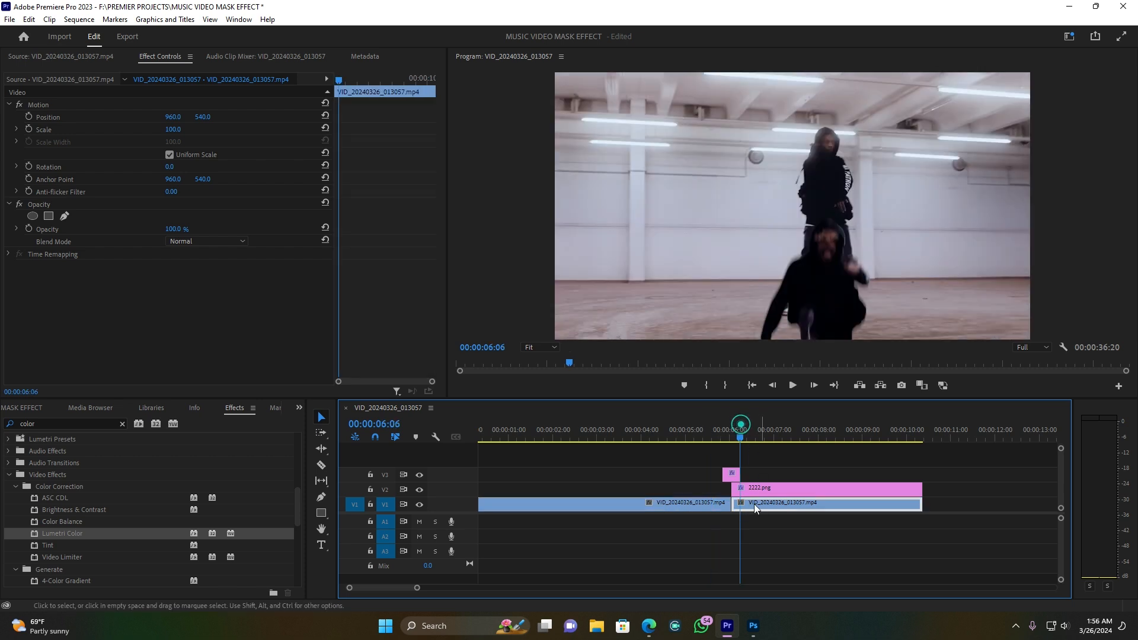
click(755, 509)
drag(121, 535, 142, 525)
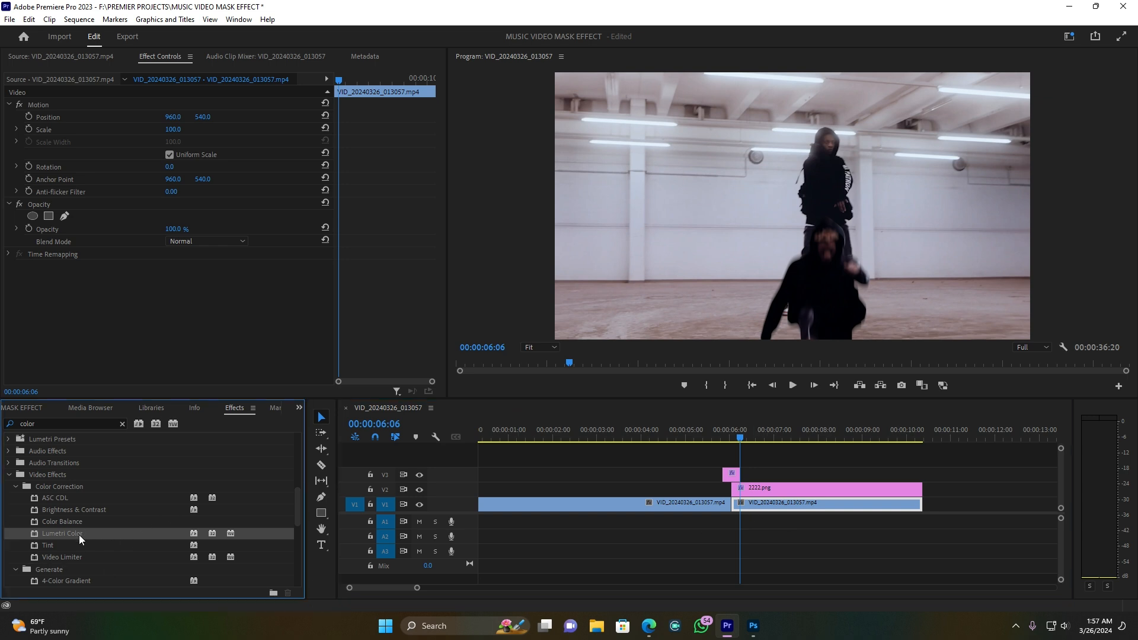
drag(49, 540, 802, 505)
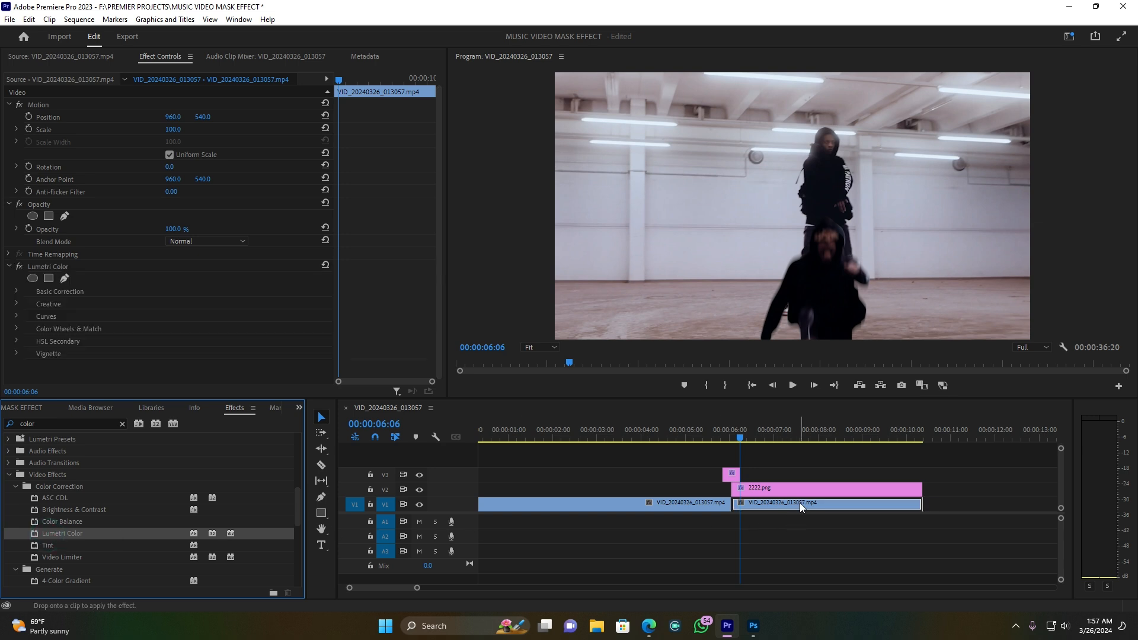
click(16, 292)
scroll(82, 326, down, 4)
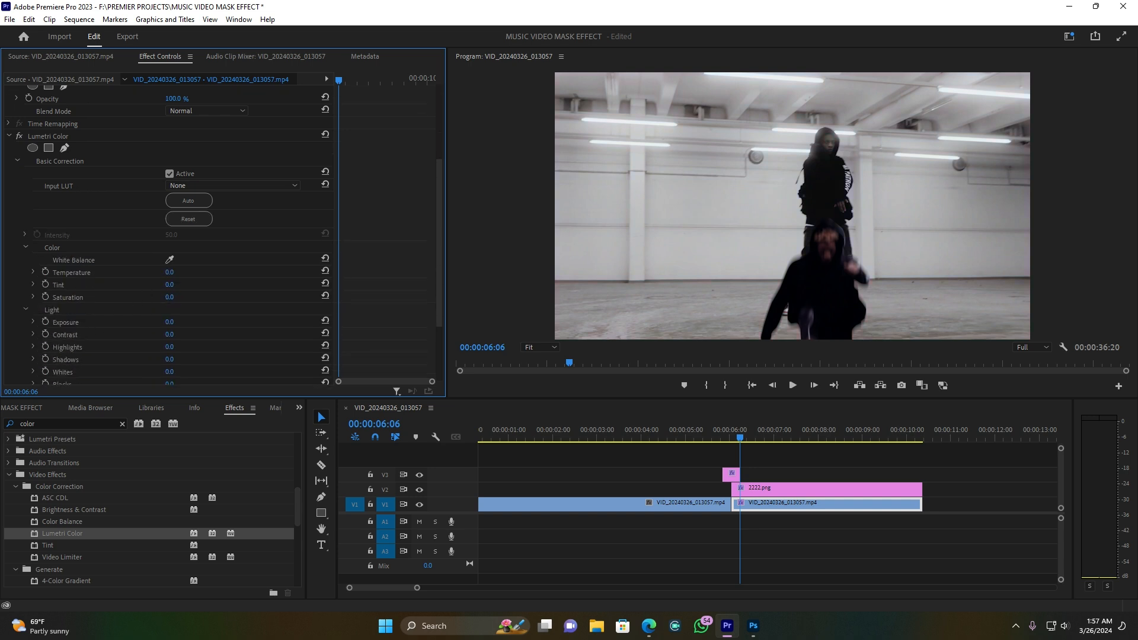
Step: Play back the transition from the color clip into the black-and-white clip
click(679, 426)
key(space)
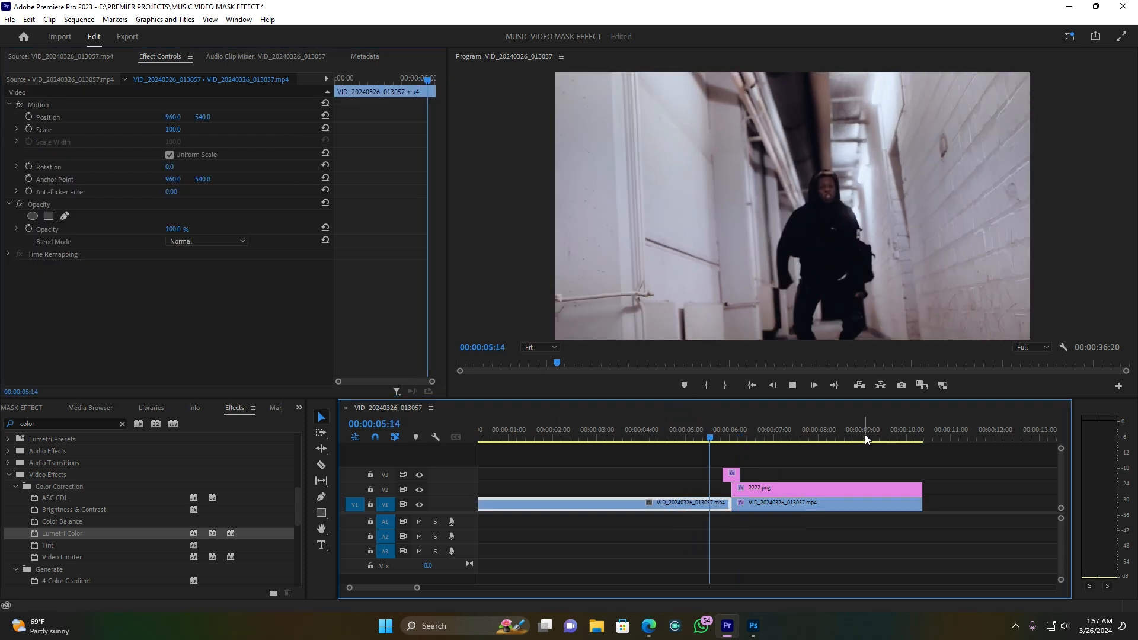
key(space)
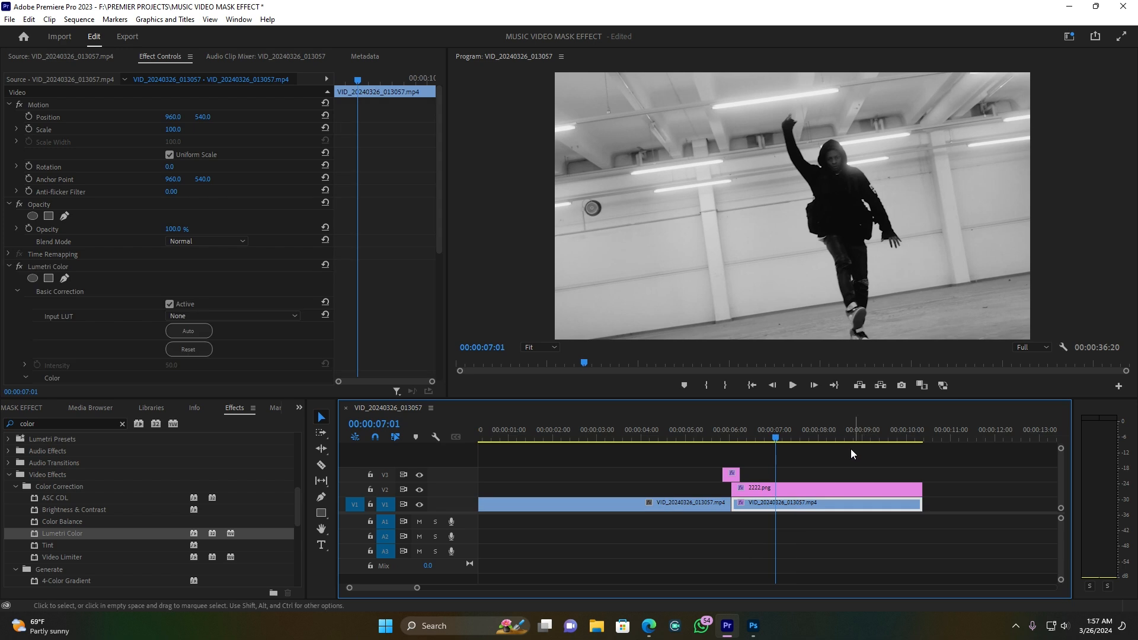
Step: Split the black-and-white clip on V1 at 00:00:07:00 and select the part after the cut
drag(777, 438, 739, 441)
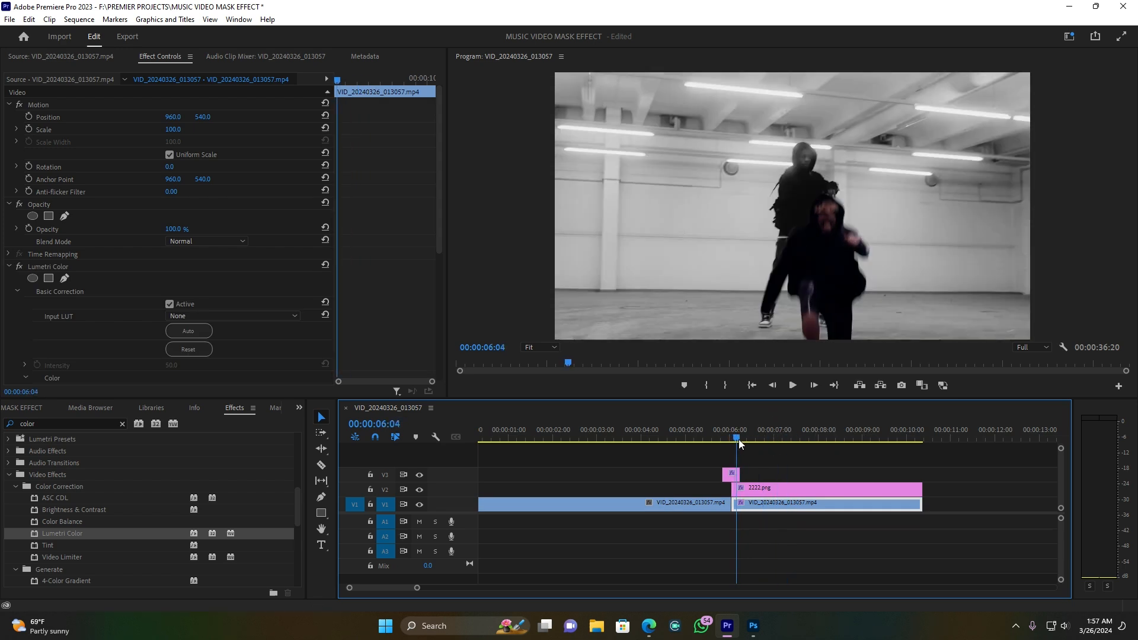
key(space)
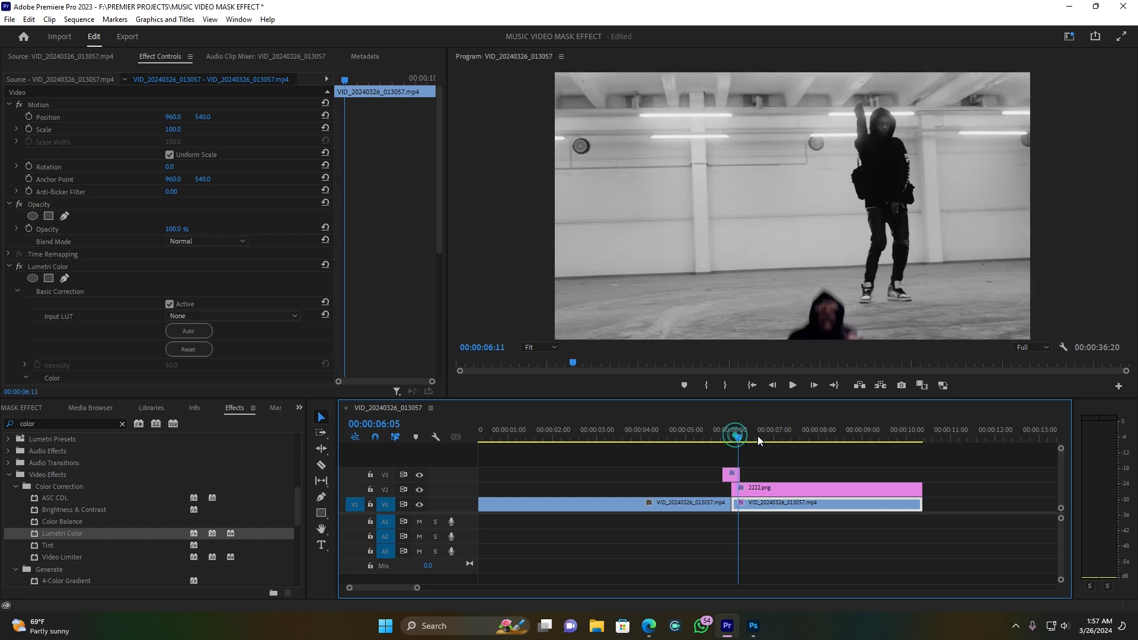
key(ctrl+k)
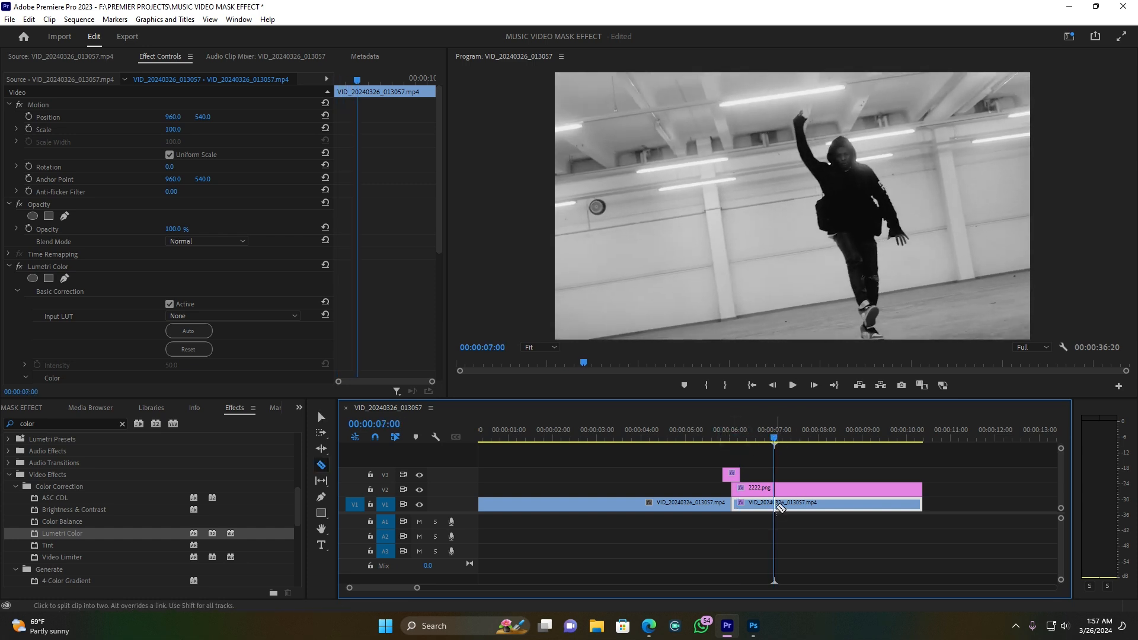
click(797, 509)
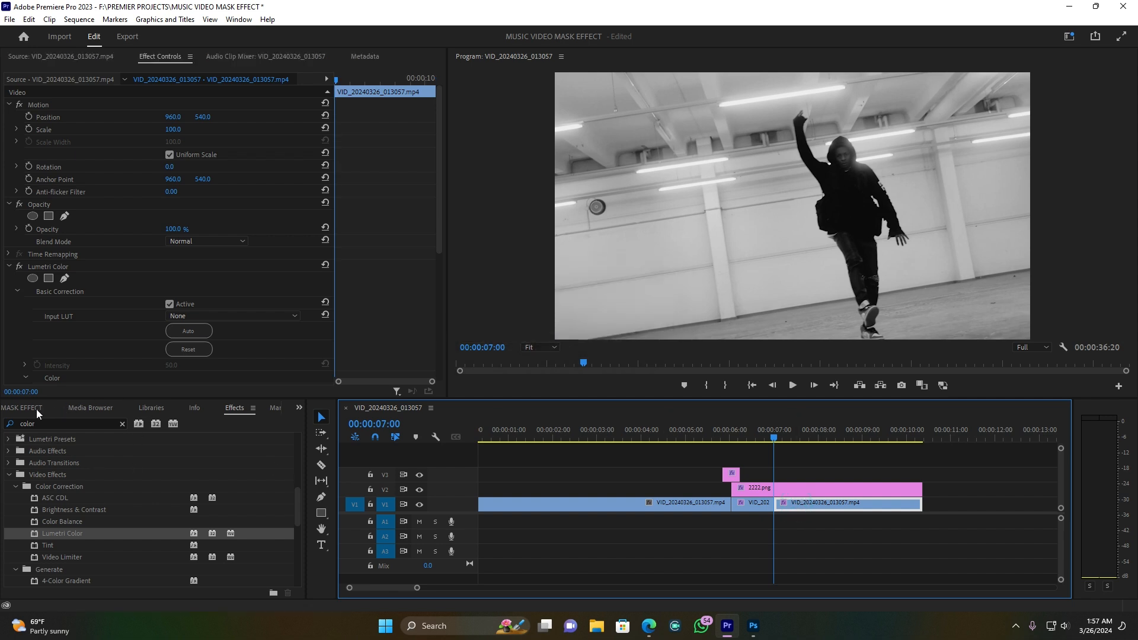
Step: Set the Lumetri Color Basic Correction Saturation to 100 on the V1 clip segment after 00:00:07:00
click(793, 433)
click(802, 508)
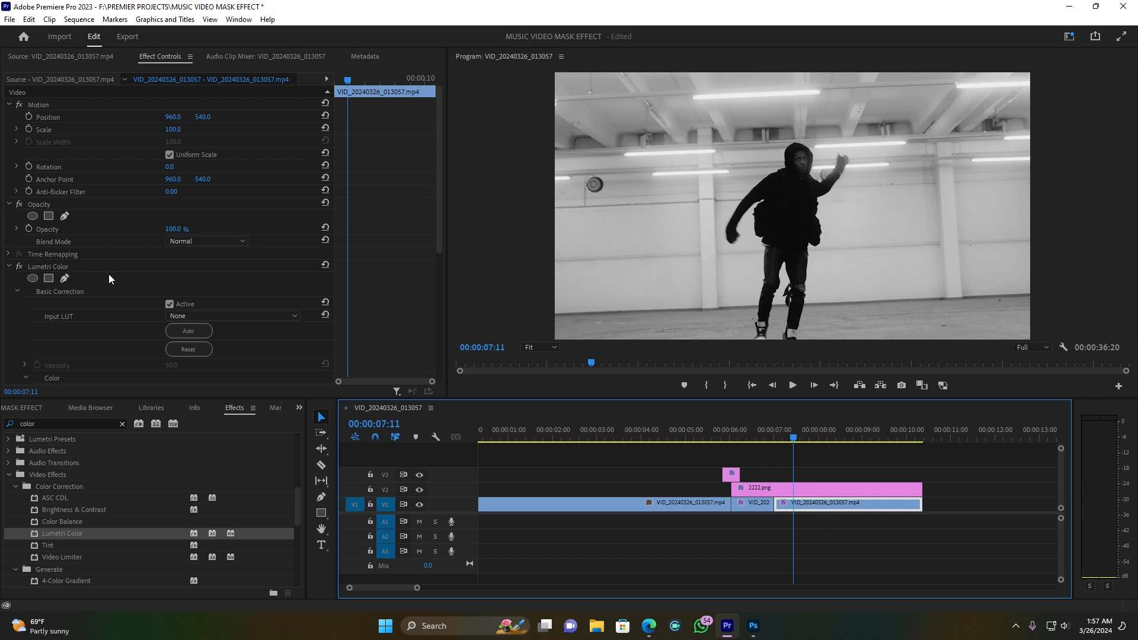
scroll(108, 274, down, 3)
click(168, 345)
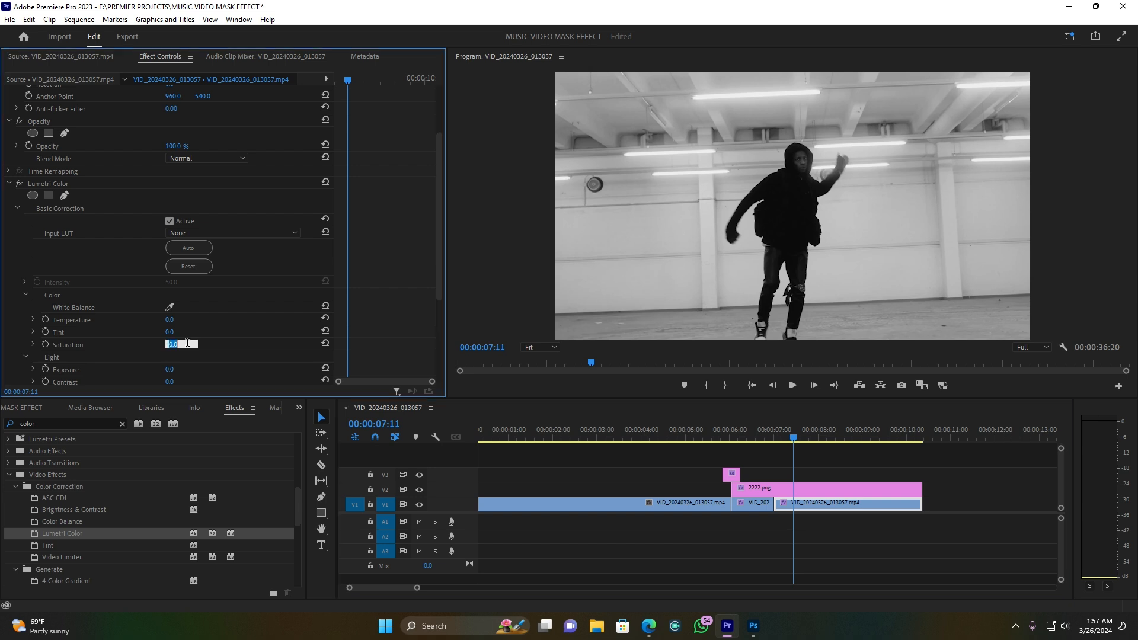
text(100)
key(Return)
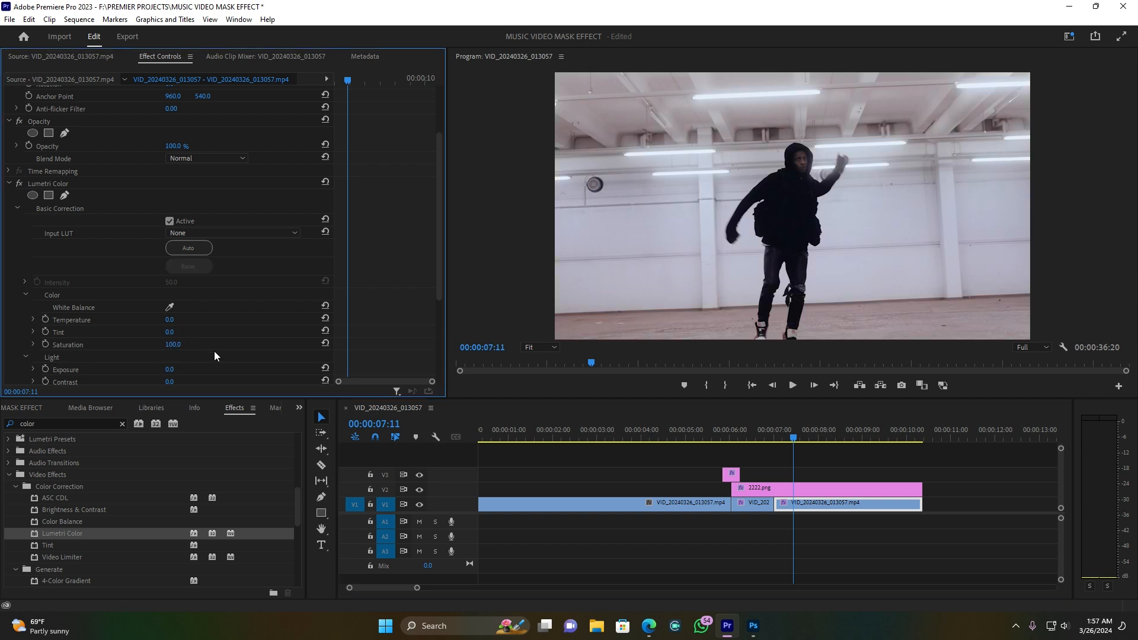
Step: Play back the sequence from just before the falling cut-out to review the black-and-white segment and the return to color
click(580, 535)
click(700, 431)
key(space)
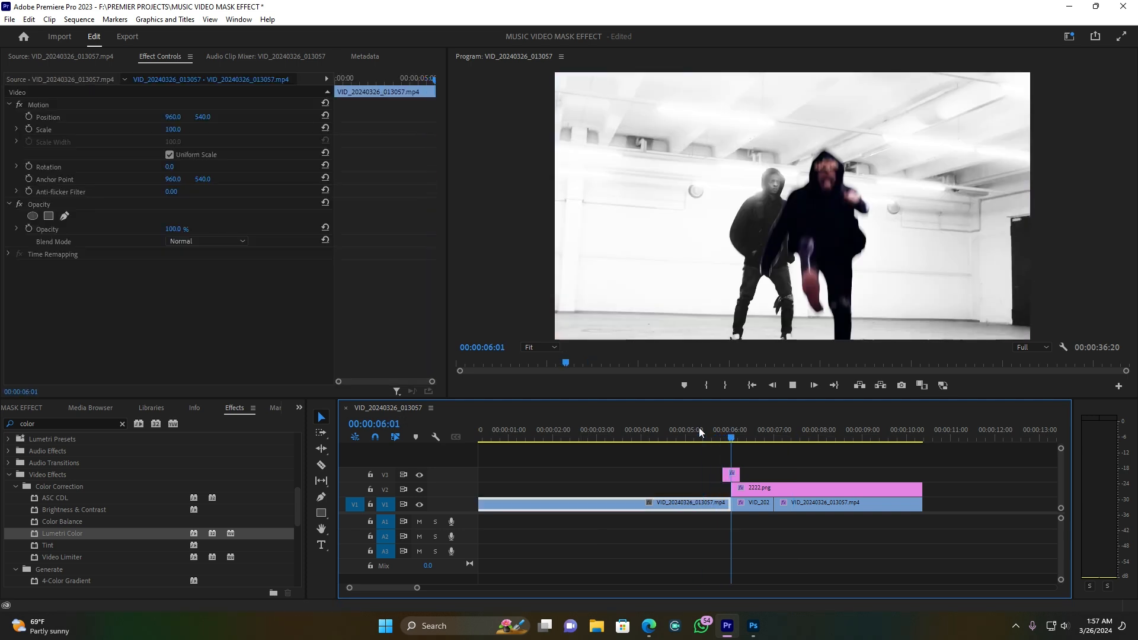